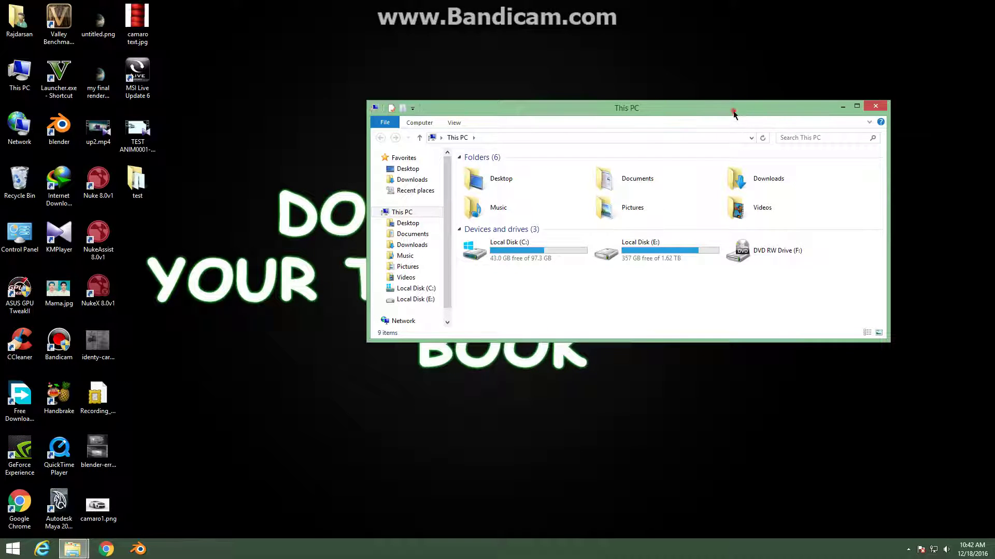
left_click_drag(733, 113, 636, 101)
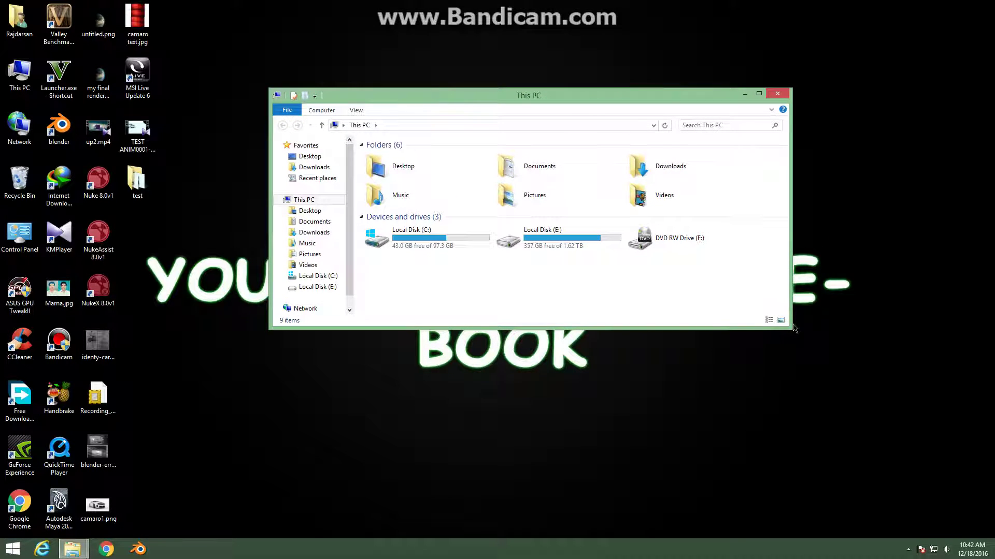
left_click_drag(791, 329, 733, 398)
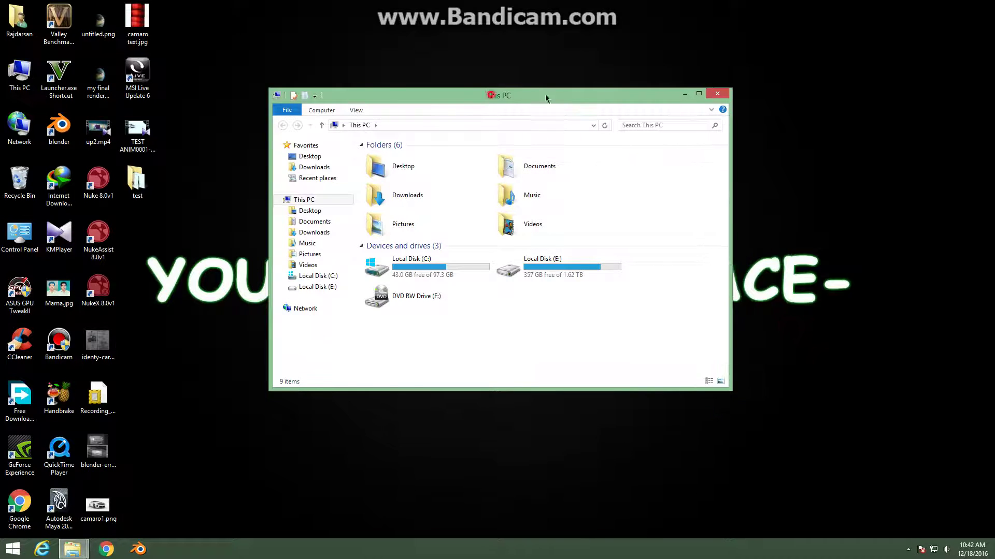
left_click_drag(548, 97, 736, 93)
right_click(410, 118)
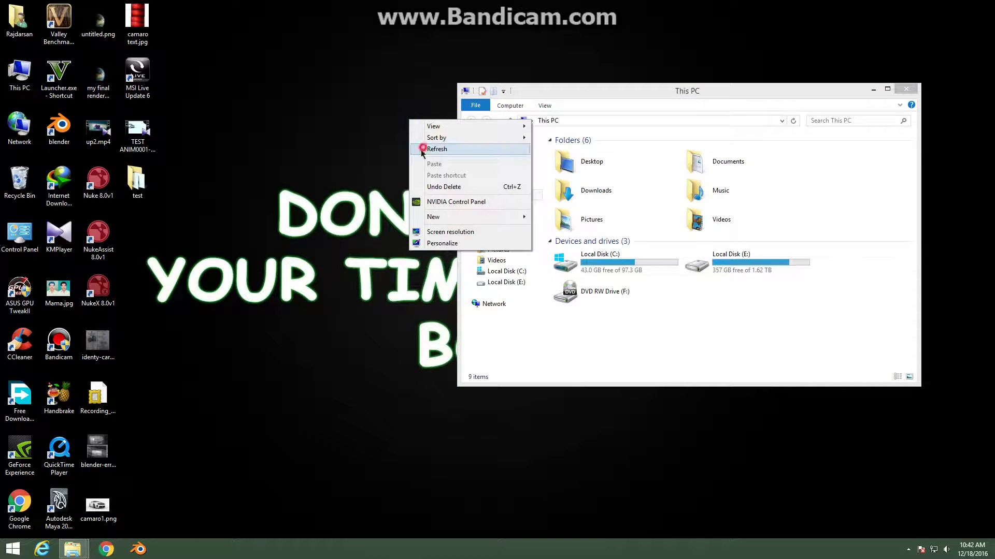
left_click(422, 150)
Step: Launch Adobe After Effects CS6 and minimize the This PC window covering it
key("super")
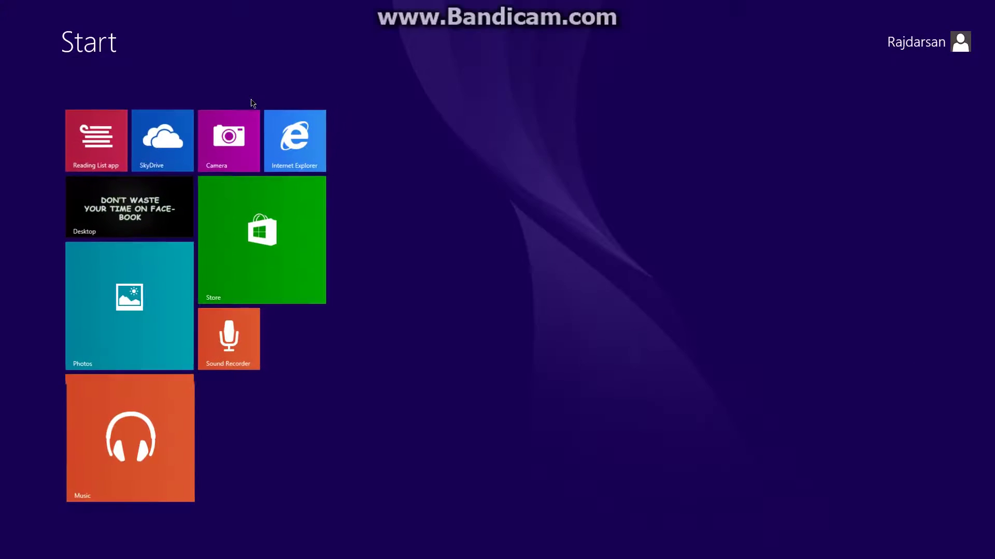
type("after Effects CS6")
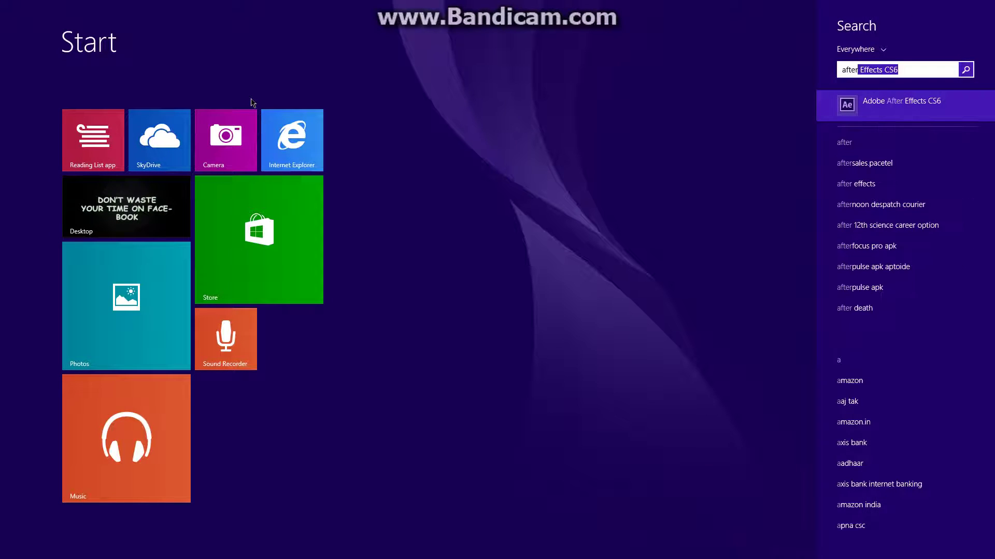
left_click(874, 117)
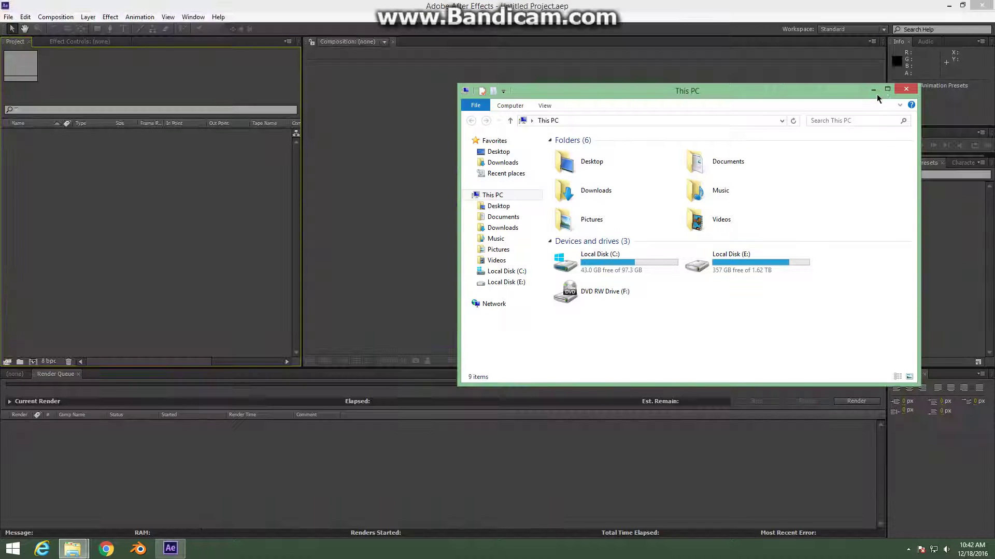
left_click(873, 91)
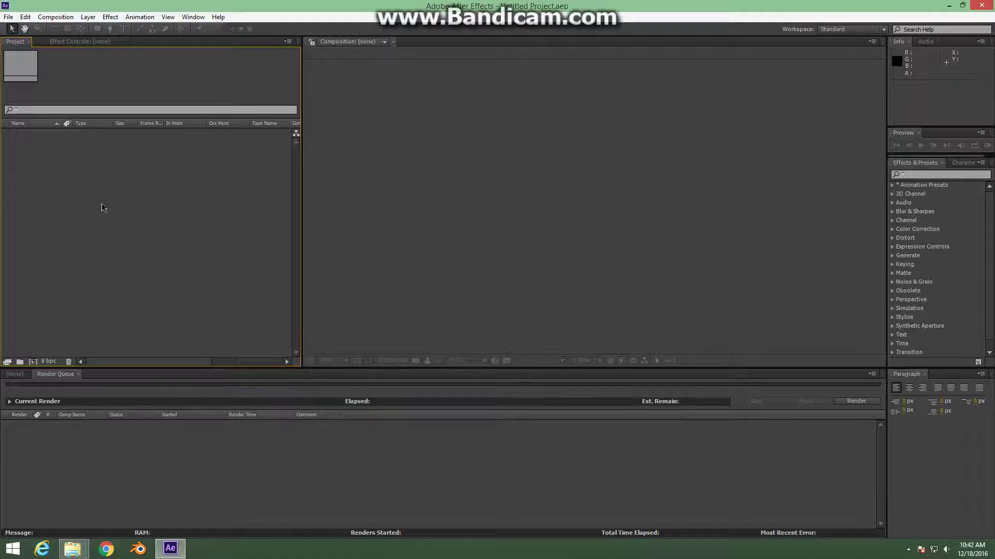
Step: Narrow the project area, start a footage import and browse to Local Disk (E:)
left_click_drag(300, 163, 207, 163)
double_click(107, 178)
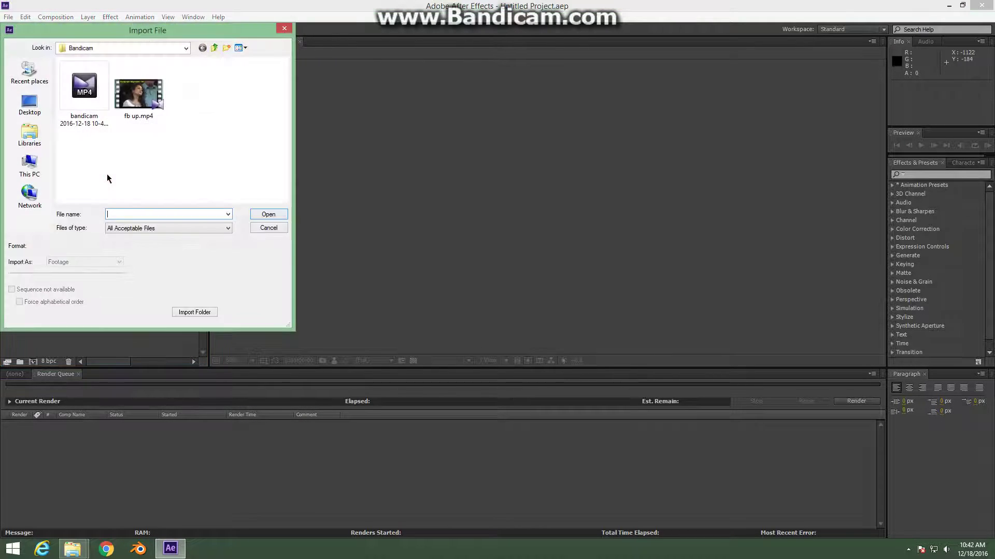
left_click(30, 165)
left_click(127, 134)
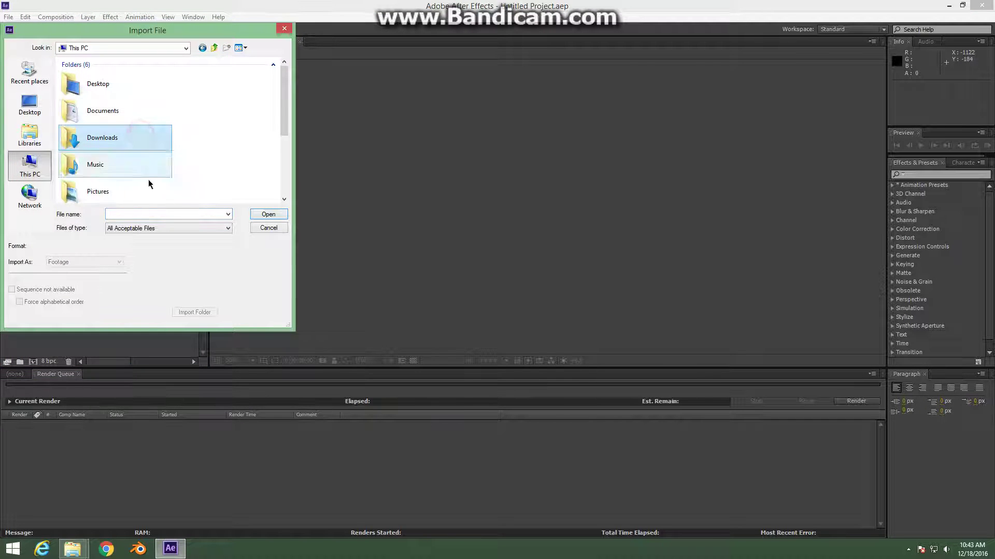
scroll(124, 135, "down", 1)
scroll(123, 188, "down", 1)
double_click(116, 155)
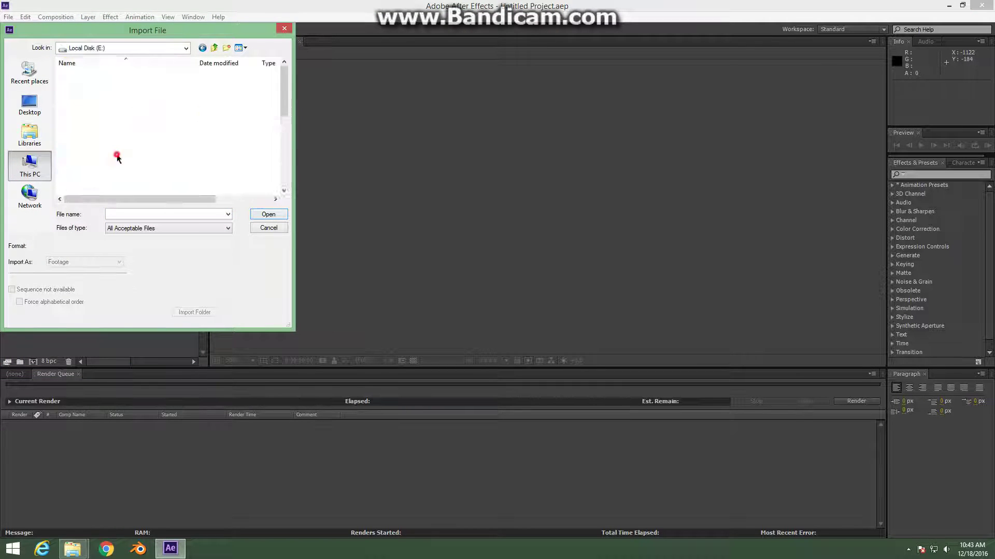
scroll(122, 163, "down", 2)
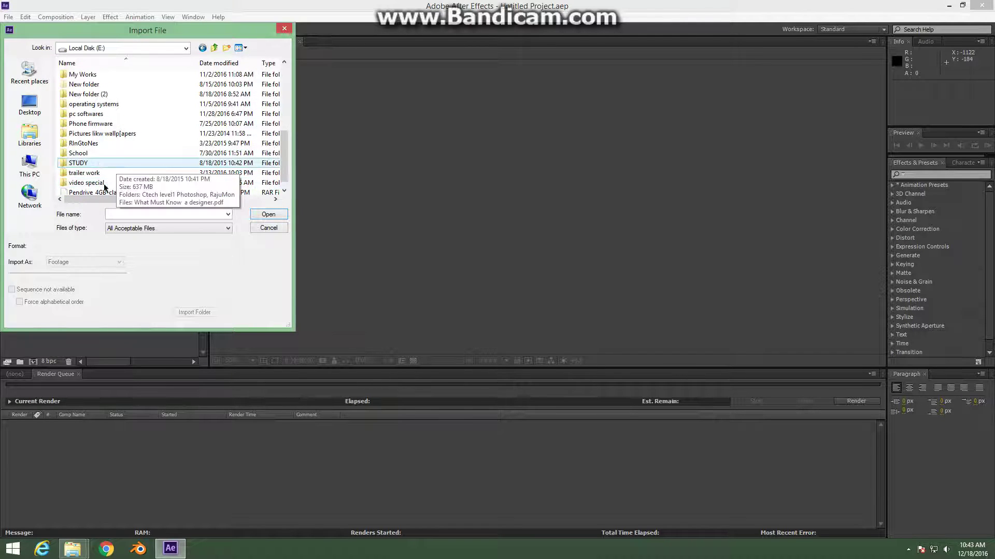
Step: Import the green-screen clip MVI_4405.MOV from the My Image projects folder as footage
left_click(104, 163)
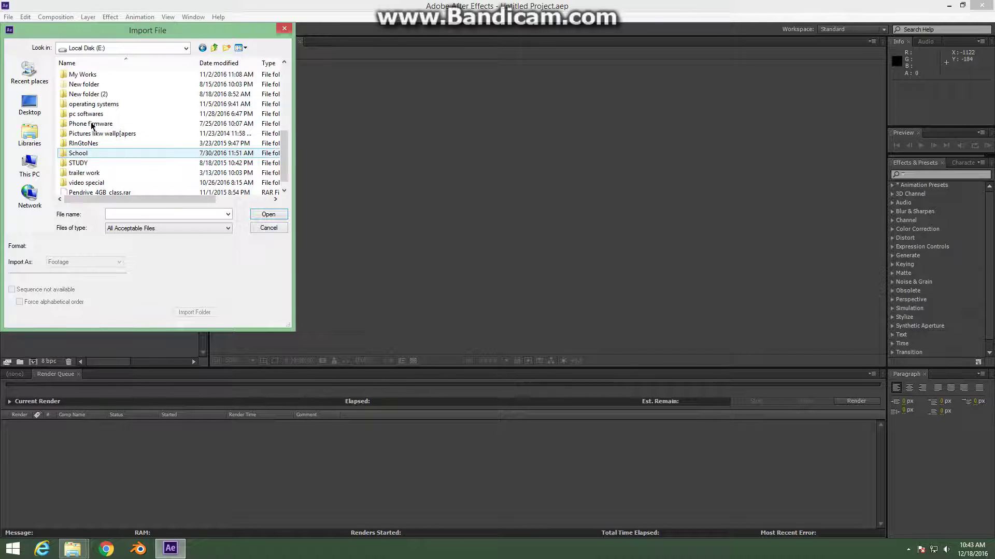
left_click(94, 93)
scroll(94, 94, "up", 1)
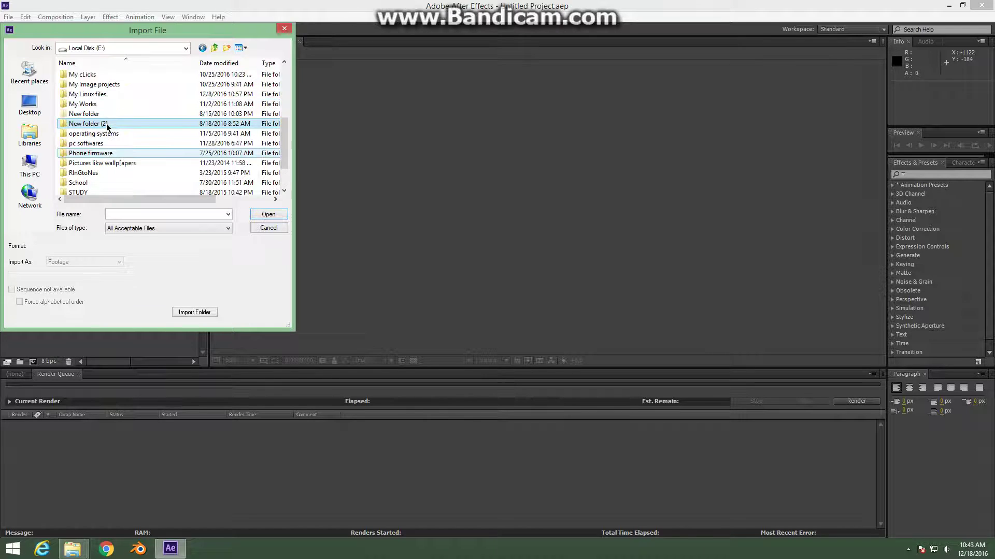
double_click(98, 85)
scroll(109, 93, "down", 1)
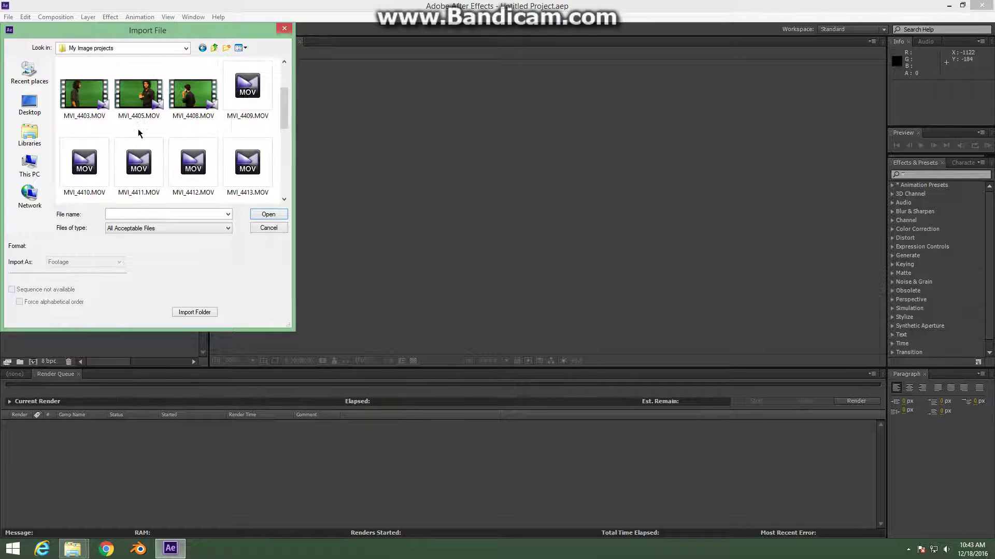
left_click(130, 94)
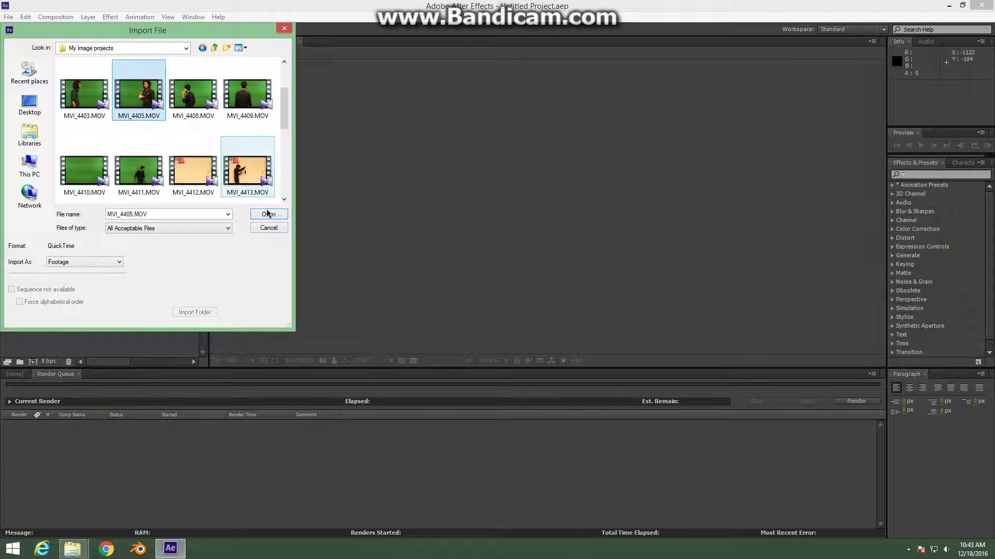
left_click(283, 214)
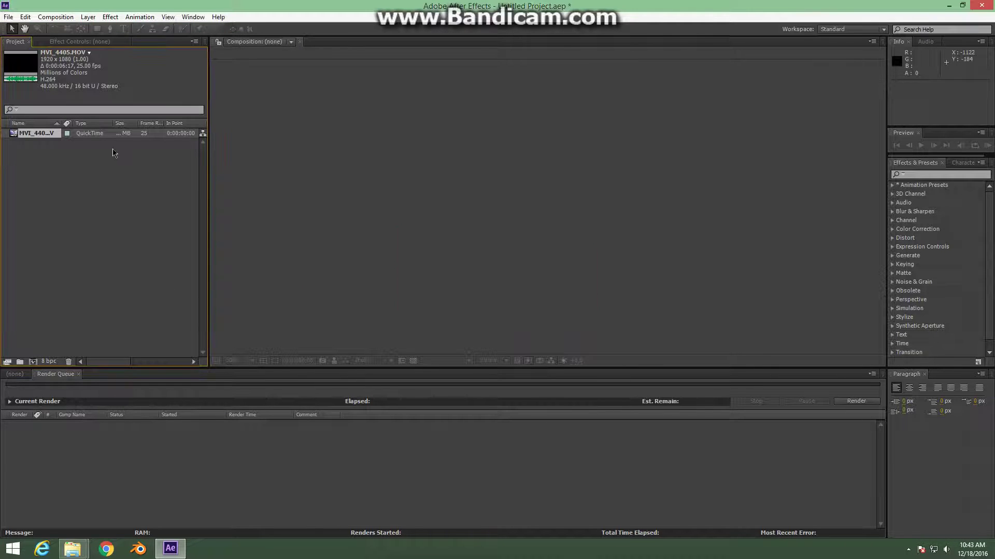
Step: Create a new composition from the MVI_4405.MOV footage and move the current time to 0:00:03:03, where the person is in frame
right_click(48, 136)
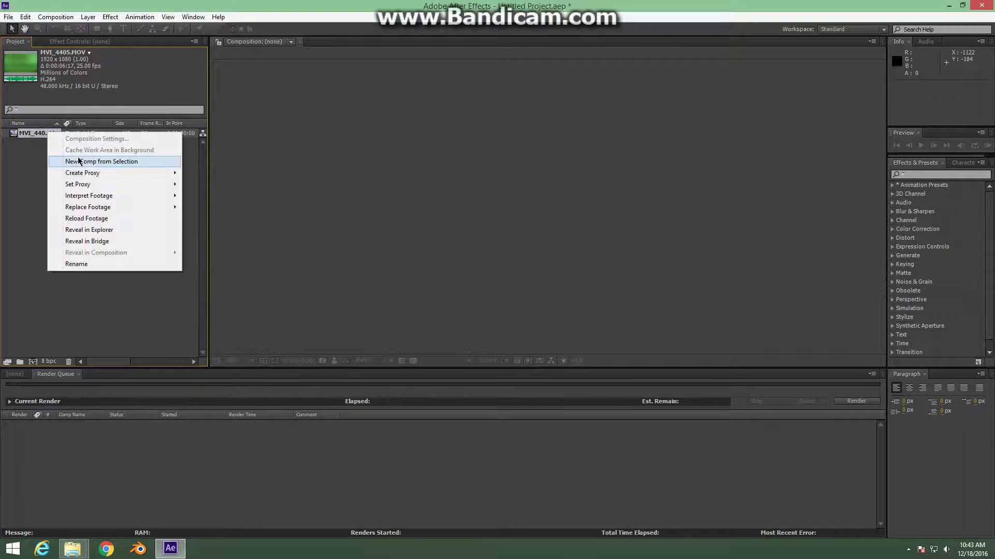
left_click(78, 161)
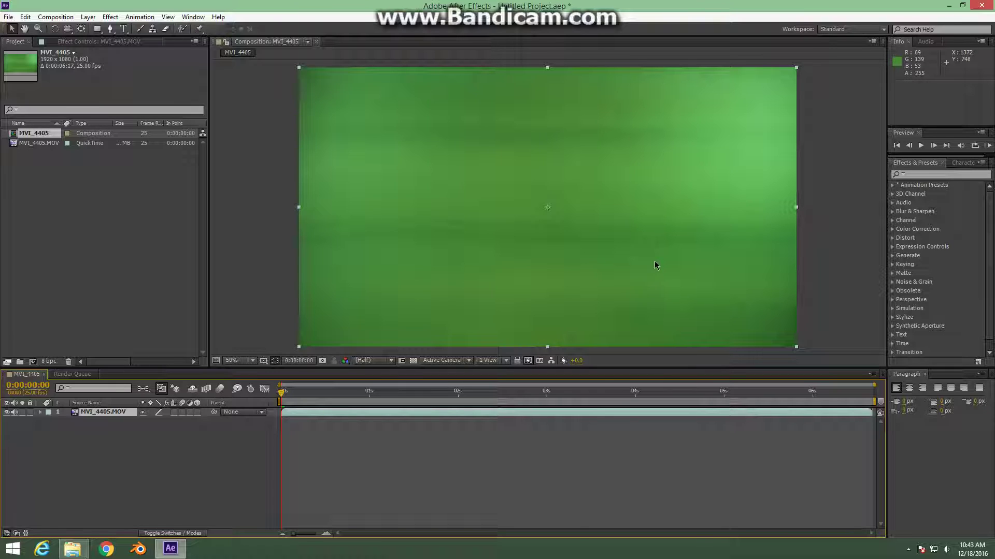
left_click_drag(371, 393, 558, 398)
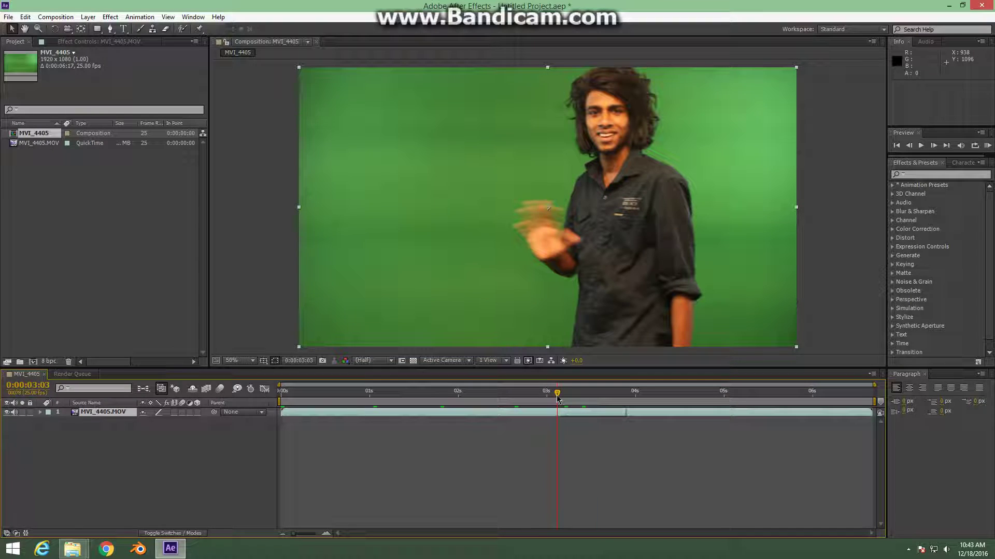
left_click(924, 175)
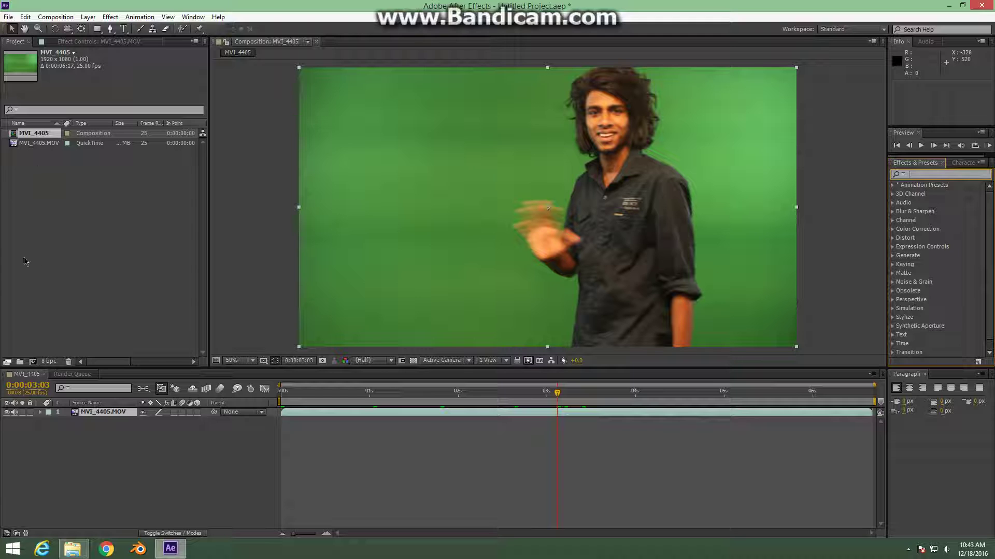
right_click(71, 194)
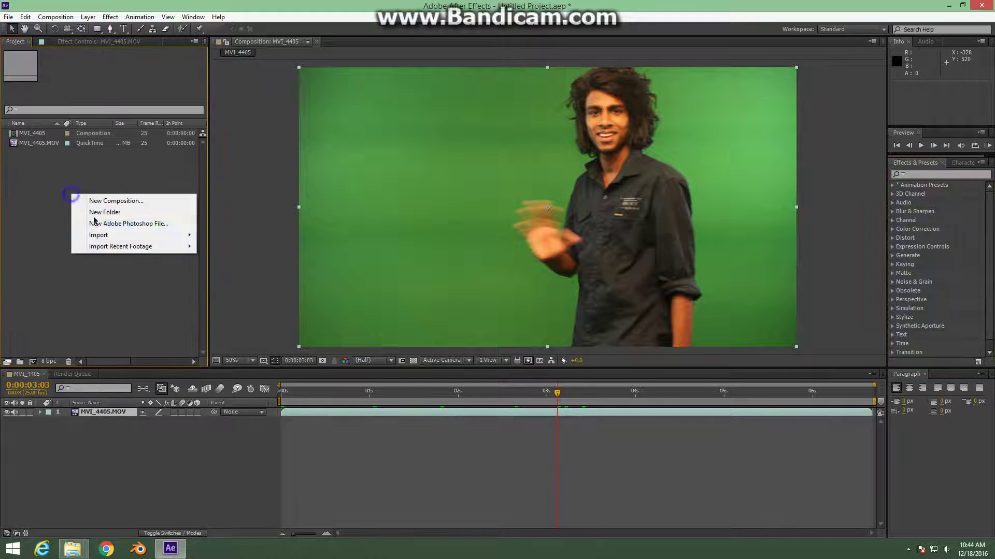
left_click(3, 237)
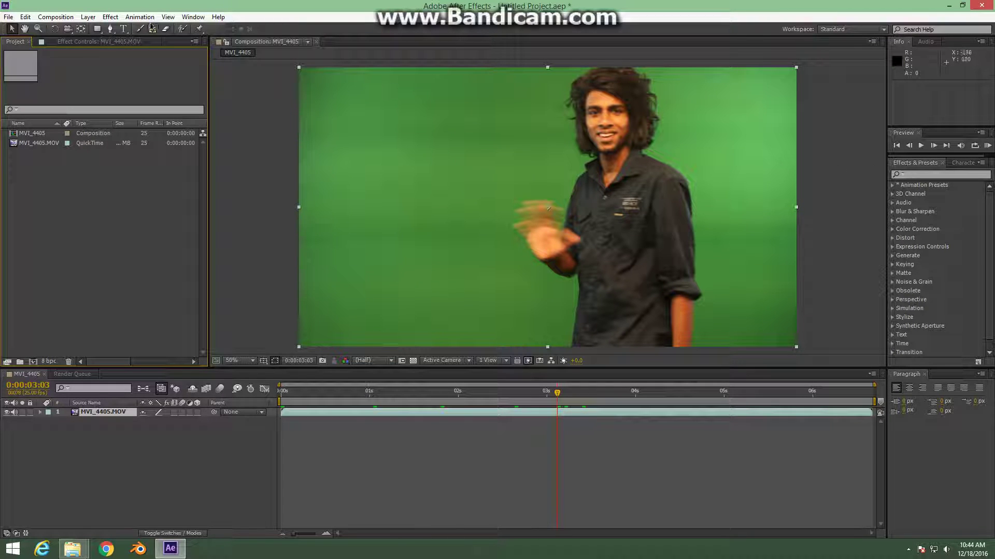
left_click(116, 21)
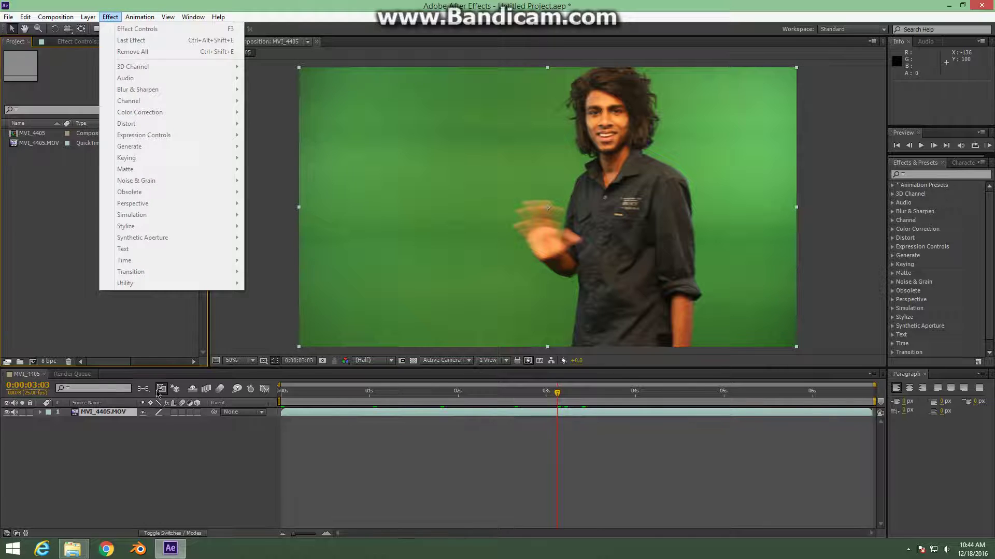
left_click(79, 416)
left_click(32, 133)
left_click(111, 17)
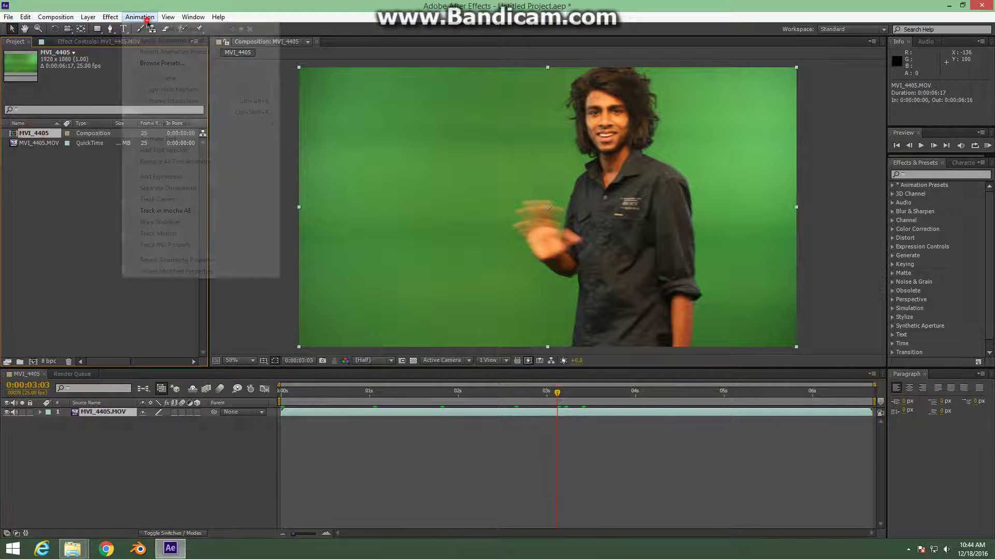
Step: Apply the Keylight (1.2) effect to the MVI_4405.MOV layer and sample the bright green backdrop as its screen colour
left_click(78, 416)
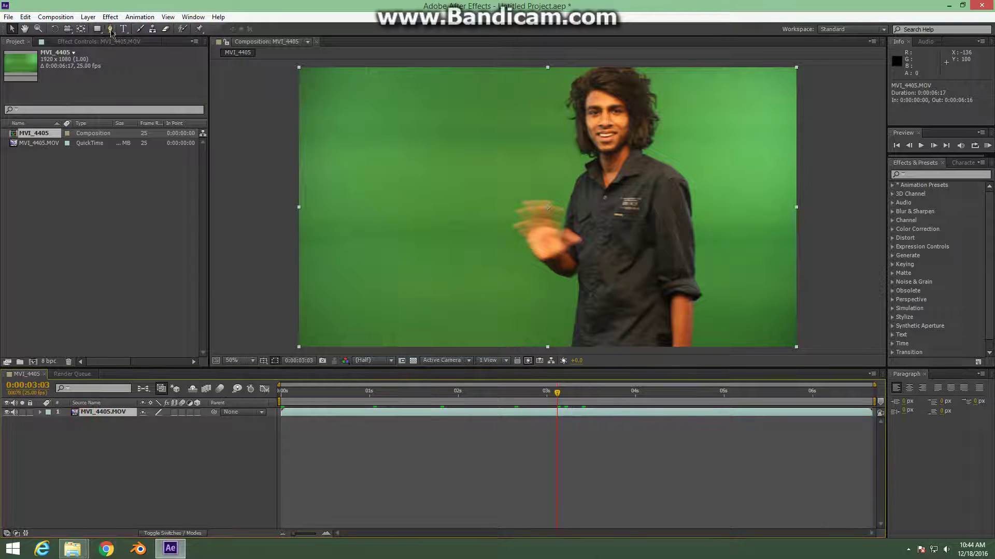
left_click(111, 17)
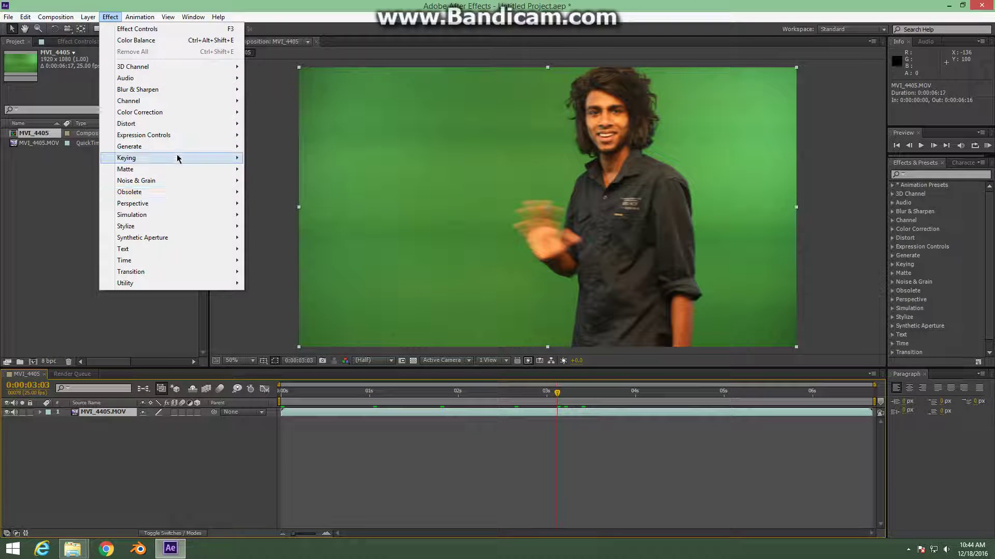
mouse_move(178, 159)
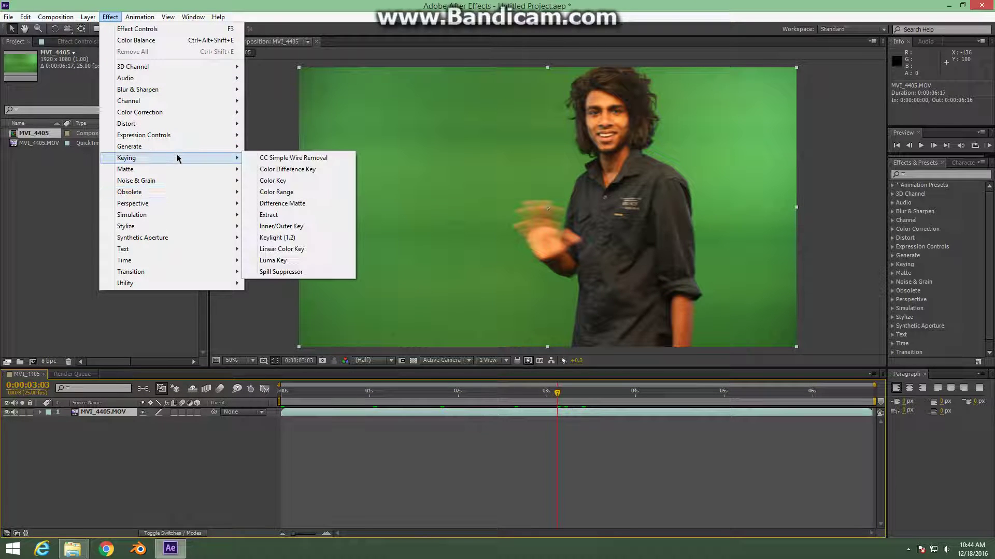
left_click(284, 239)
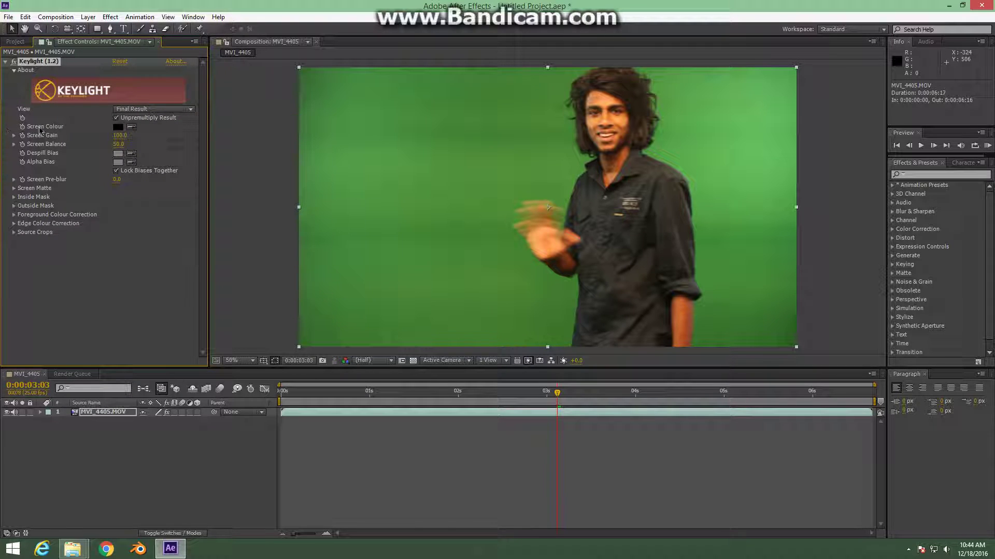
left_click(132, 127)
left_click(775, 97)
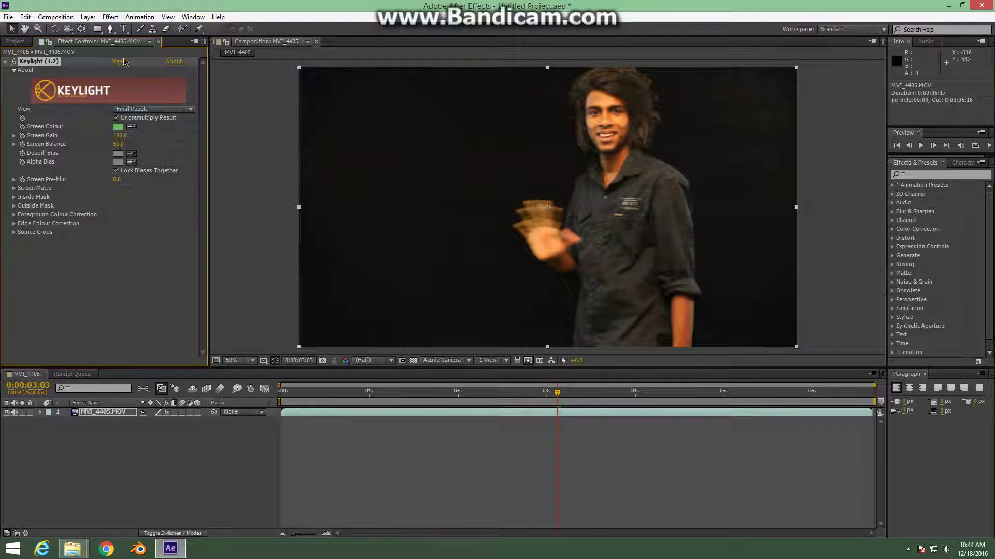
Step: Import the background image Untitled-1.jpg from the dESKTOP bACKGORUNDS folder in the Pictures library
left_click(15, 41)
double_click(80, 188)
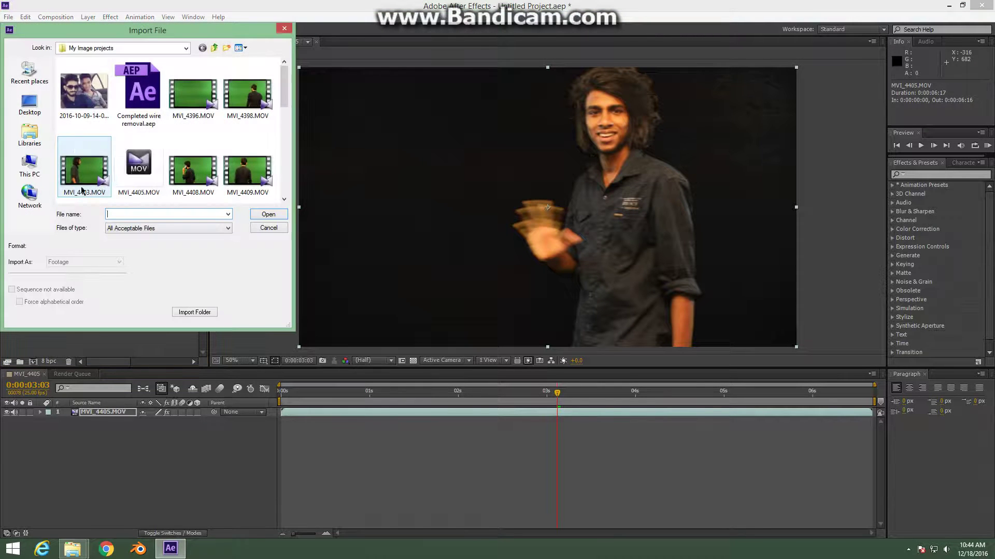
left_click(29, 135)
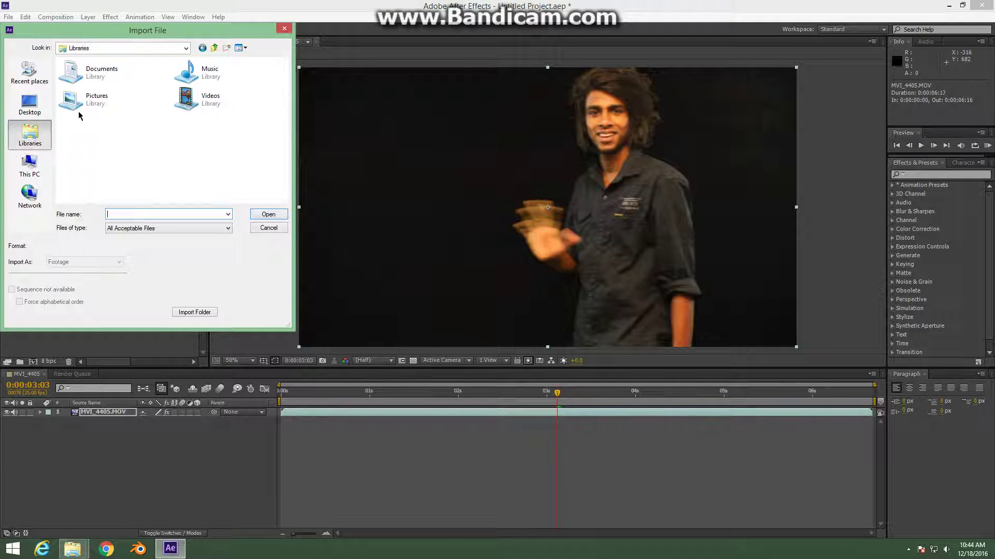
double_click(96, 103)
double_click(191, 83)
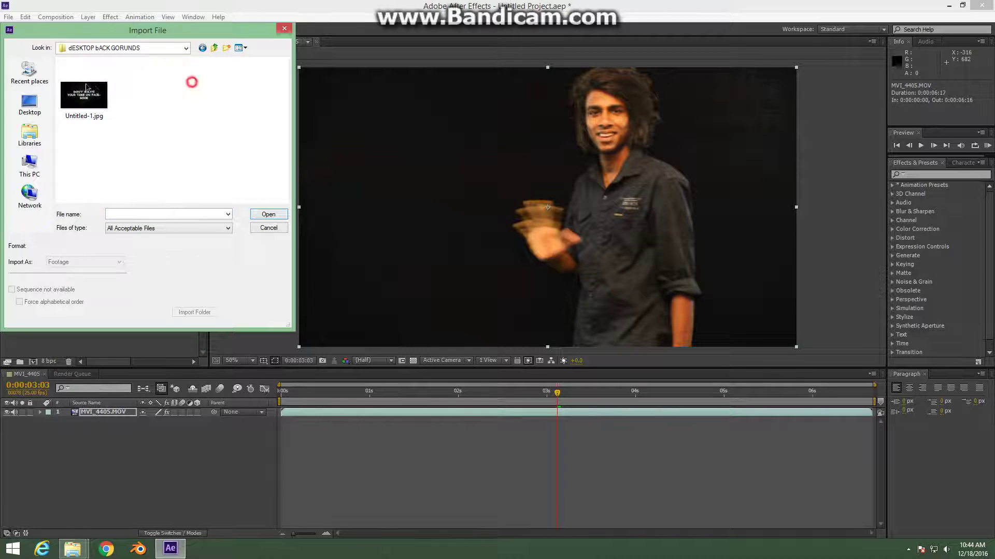
left_click(106, 90)
double_click(106, 90)
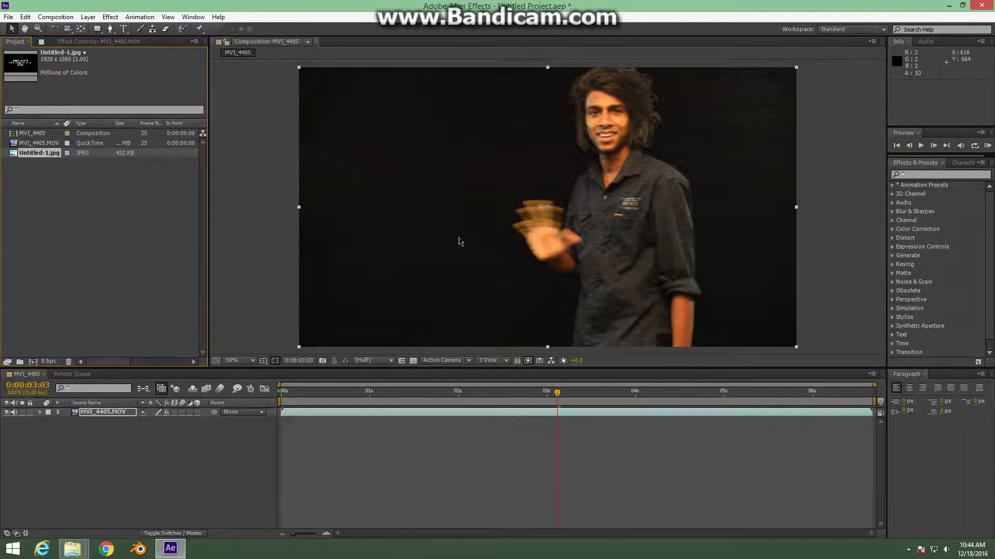
Step: Add Untitled-1.jpg to the composition as a layer beneath MVI_4405.MOV, keeping it at its original centred position
left_click_drag(36, 160, 115, 466)
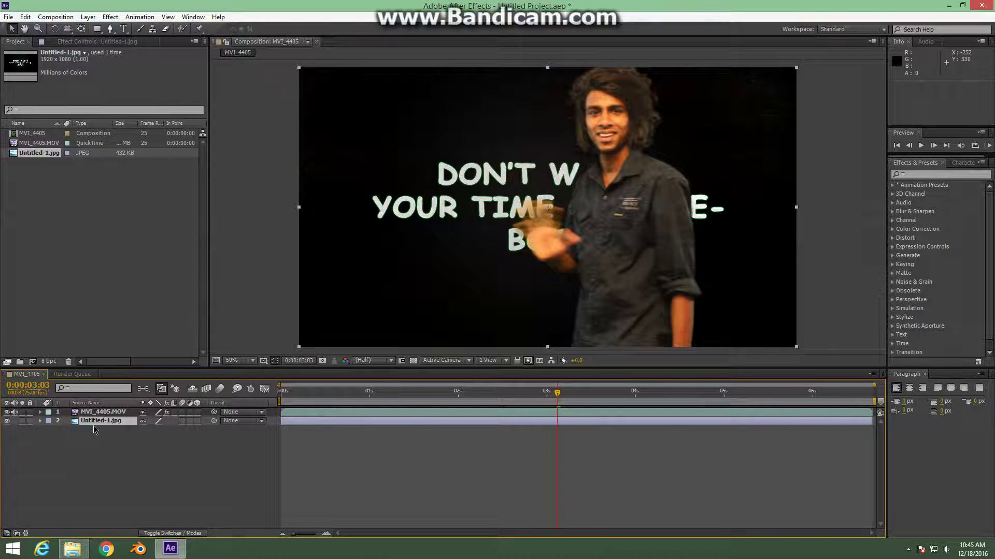
mouse_move(468, 270)
left_mouse_down()
mouse_move(510, 206)
mouse_move(481, 197)
mouse_move(478, 267)
left_mouse_up()
key("ctrl+z")
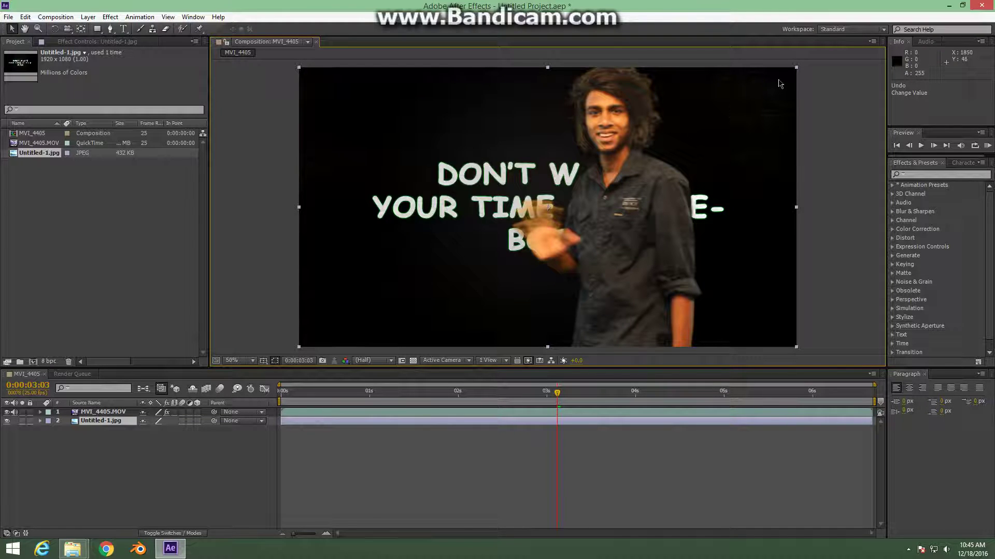
Step: Check the composition's alpha channel with both layers showing and return to the RGB view
left_click(345, 362)
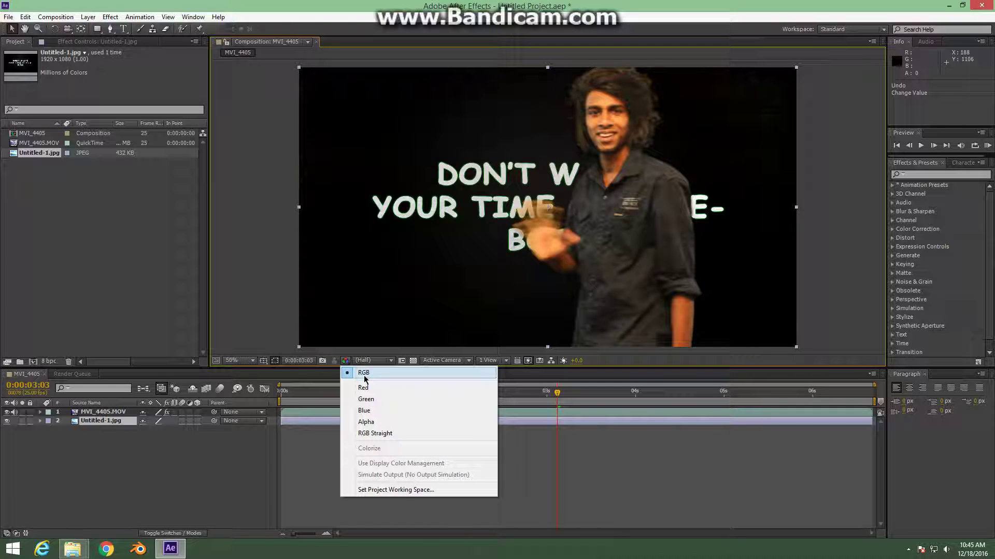
left_click(377, 422)
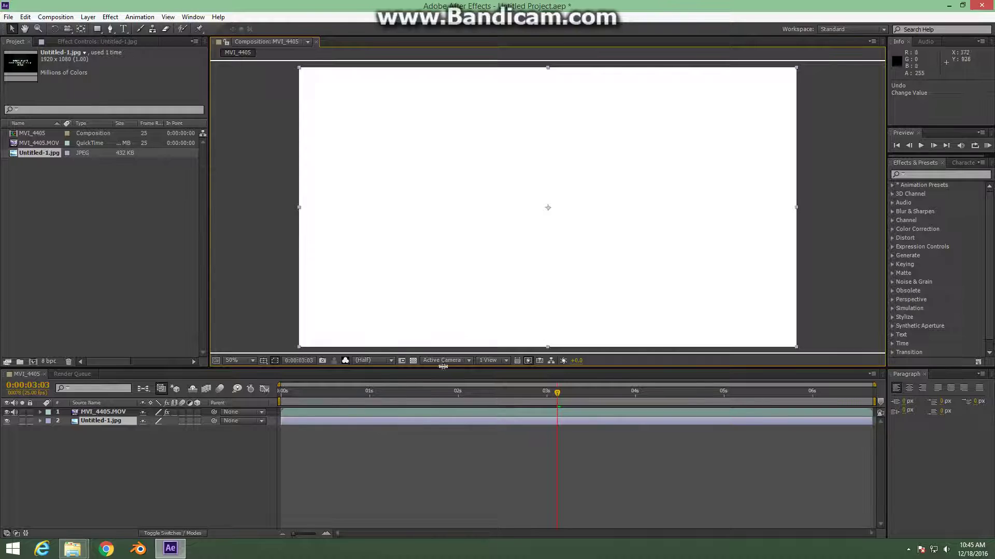
left_click(104, 412)
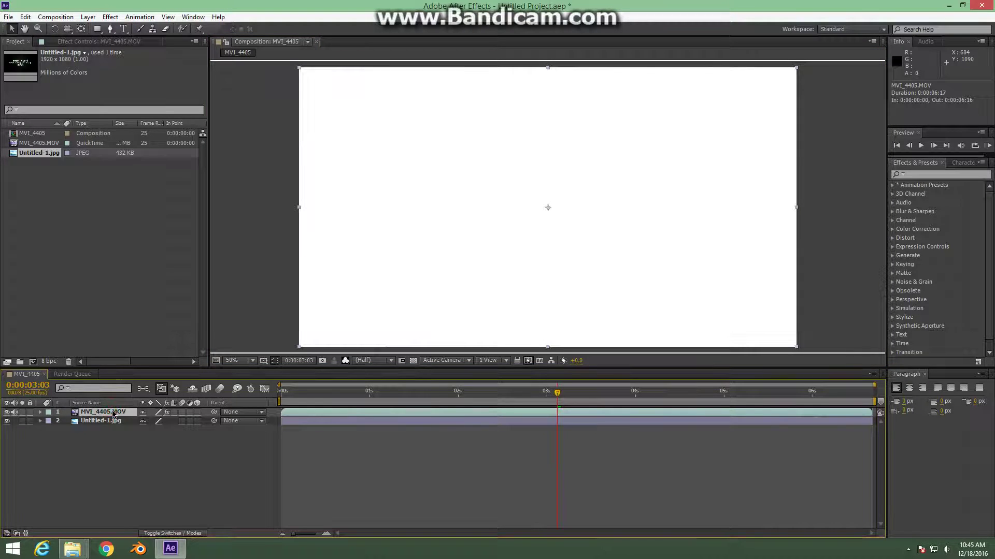
left_click(104, 421)
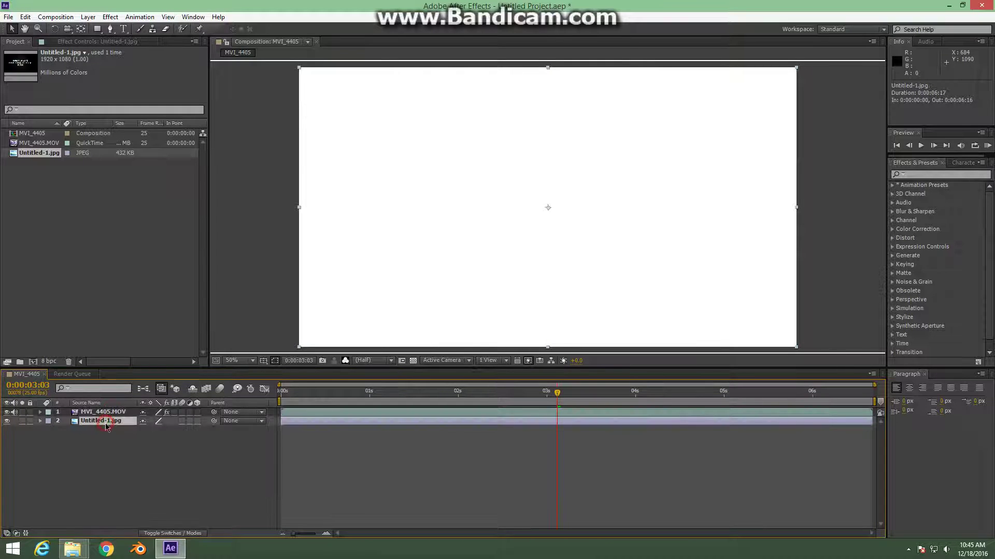
left_click(345, 361)
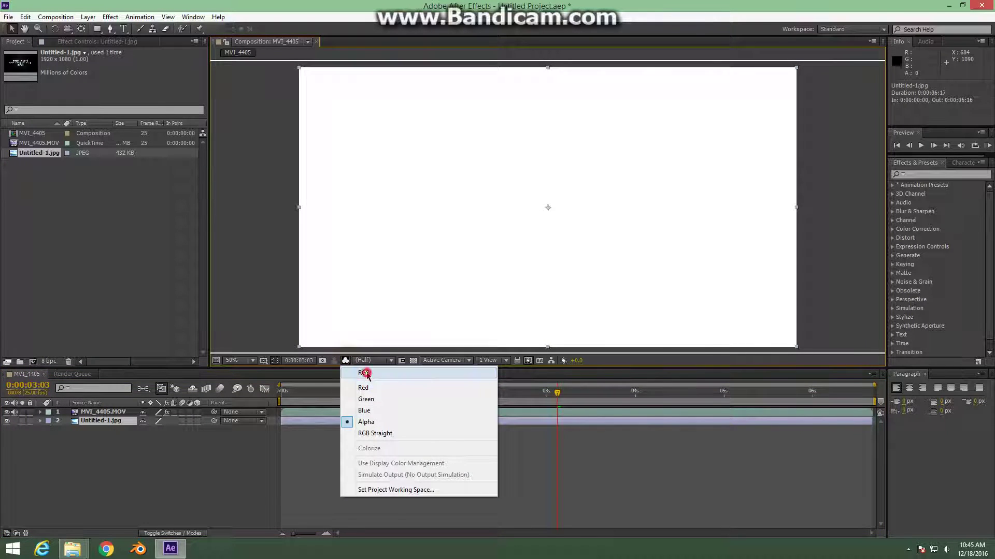
left_click(362, 374)
Step: Display the composition's alpha channel and hide the Untitled-1.jpg layer so only the MVI_4405.MOV matte shows
left_click(84, 413)
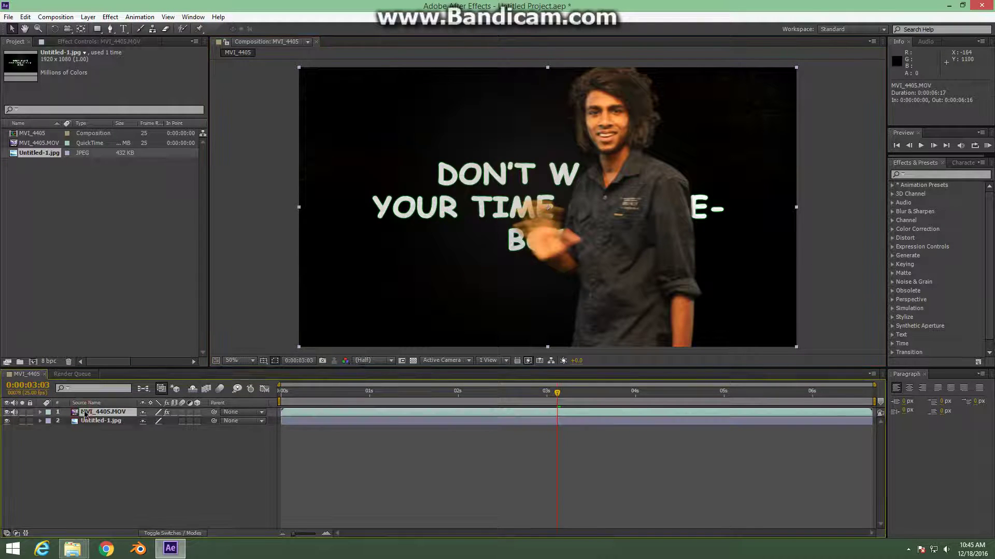
left_click(348, 362)
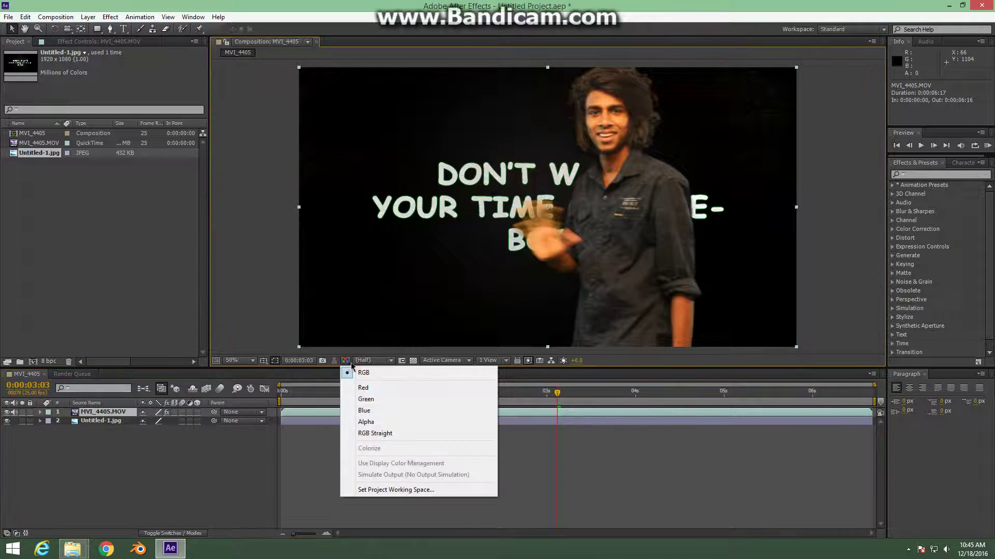
left_click(373, 426)
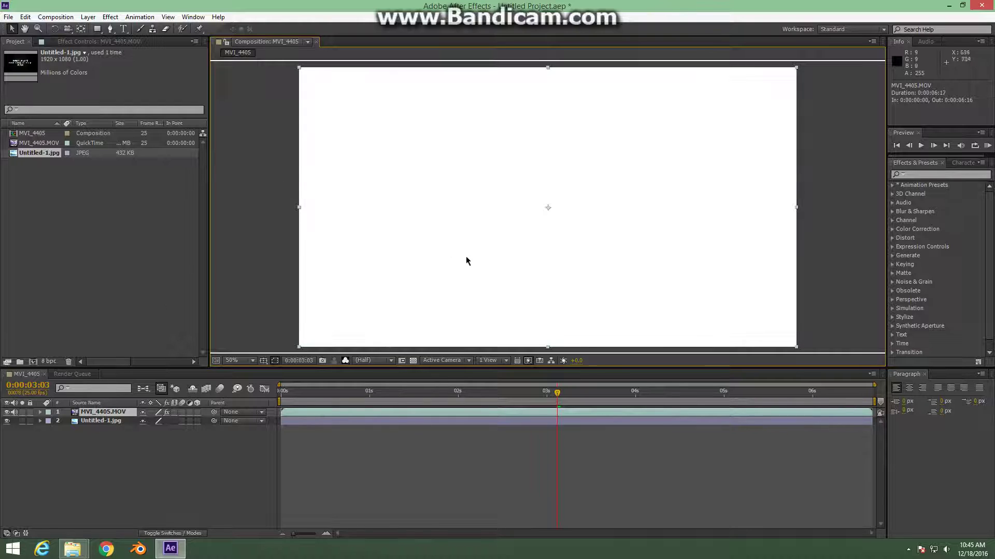
left_click(8, 421)
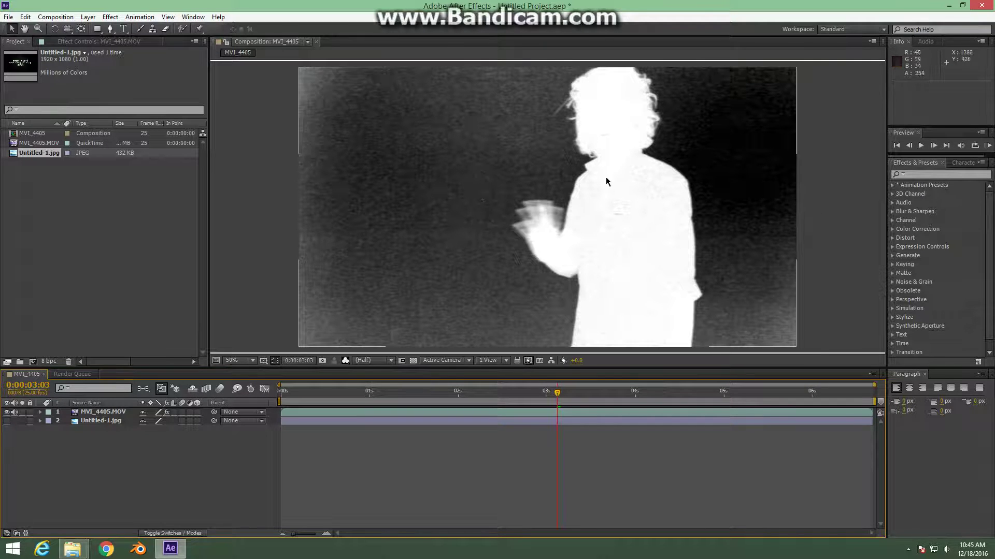
Step: Examine the matte around the person's head and at several frames up to 0:00:03:23, ending at 0:00:03:09
scroll(605, 177, "up", 2)
left_click_drag(612, 152, 506, 207)
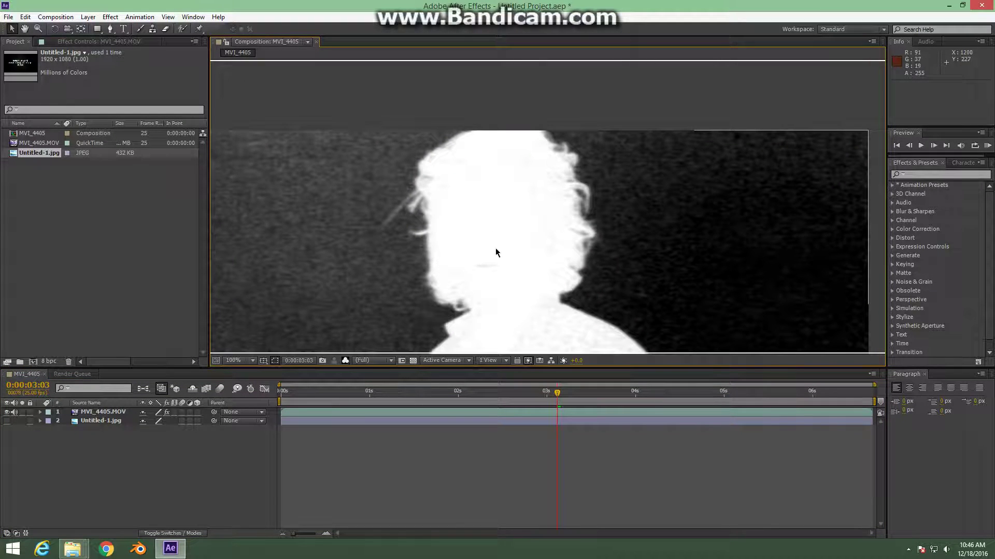
scroll(486, 248, "down", 2)
left_click_drag(474, 271, 536, 205)
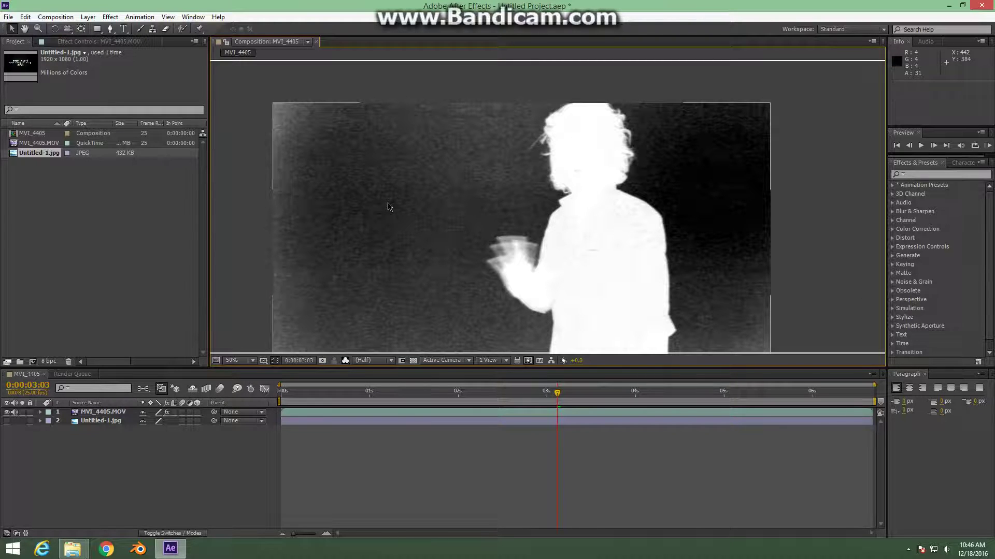
left_click(569, 393)
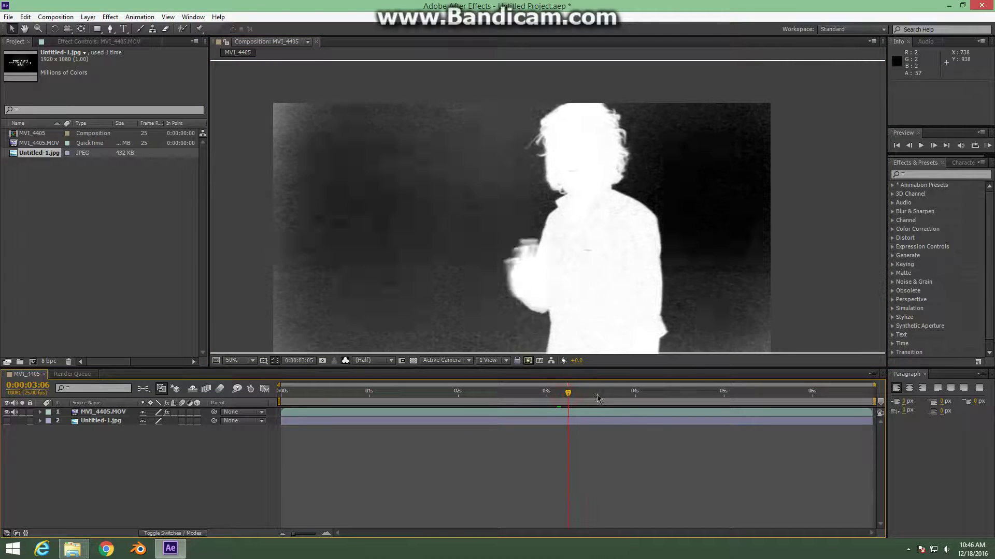
left_click_drag(597, 398, 624, 397)
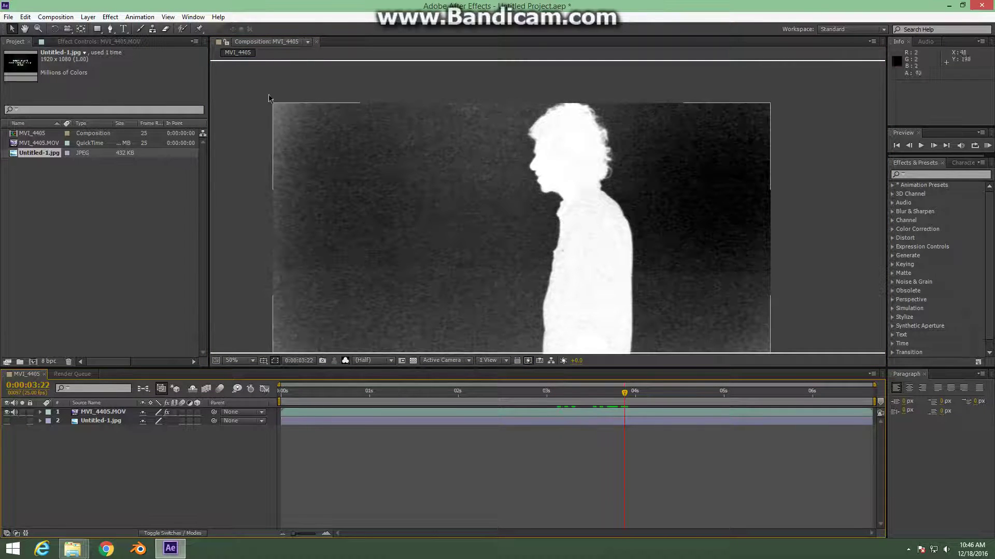
mouse_move(621, 393)
left_mouse_down()
mouse_move(568, 399)
mouse_move(628, 394)
left_mouse_up()
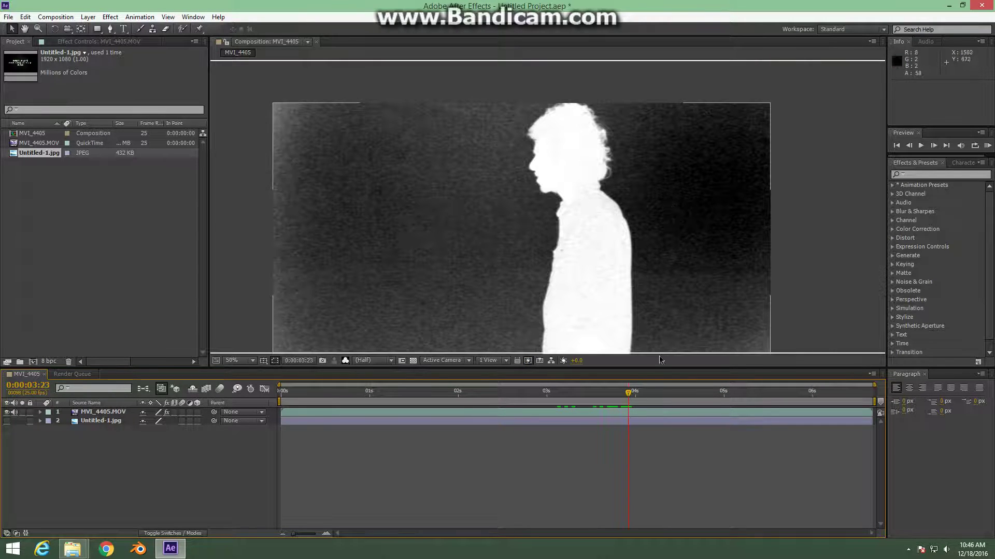
left_click_drag(628, 393, 578, 394)
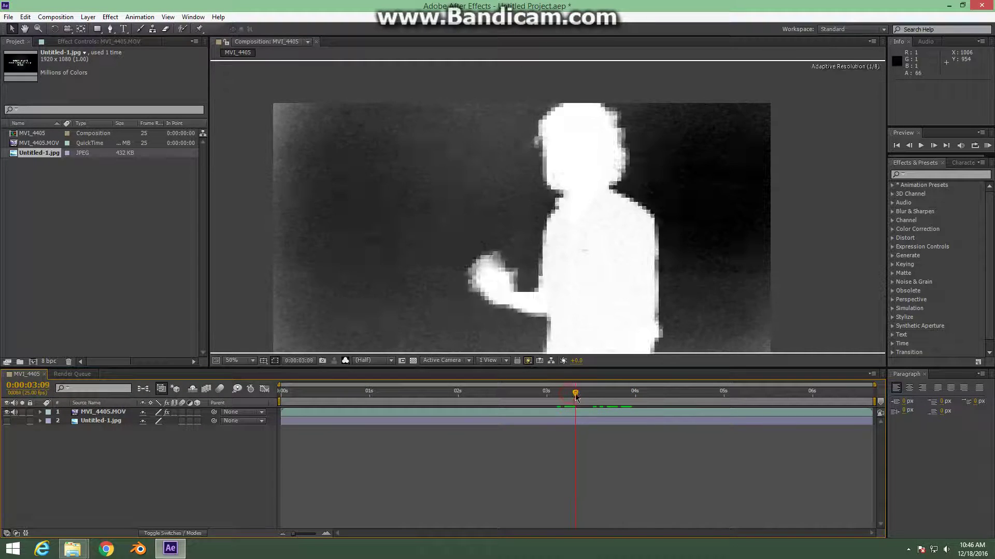
Step: Try Keylight Screen Gain values of 121, 100 and 105 on the MVI_4405.MOV layer
left_click(123, 42)
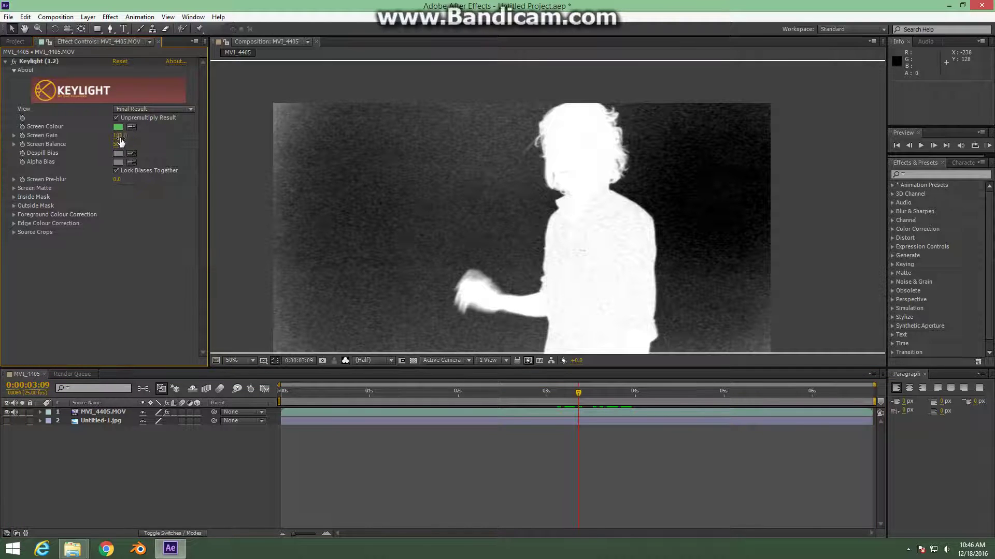
left_click_drag(122, 135, 130, 135)
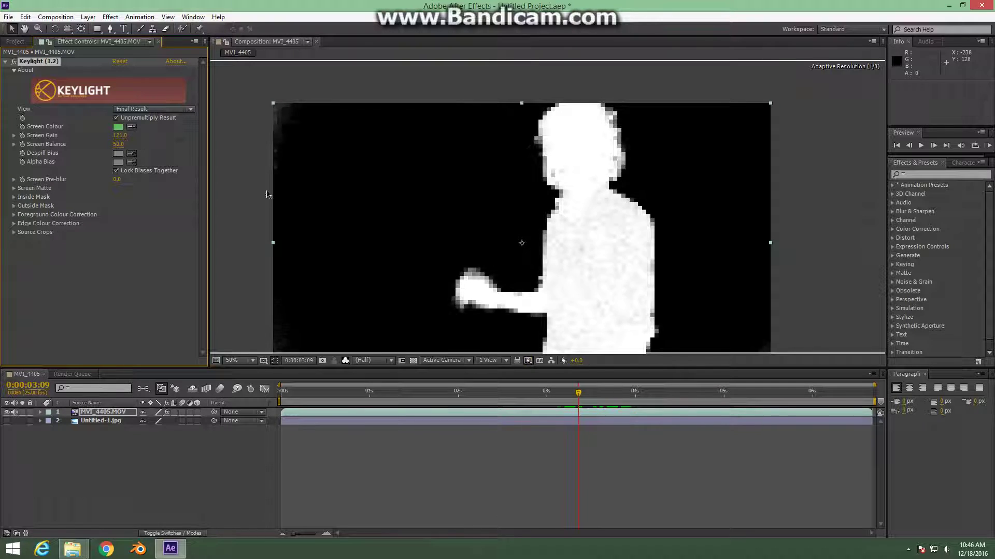
left_click(121, 136)
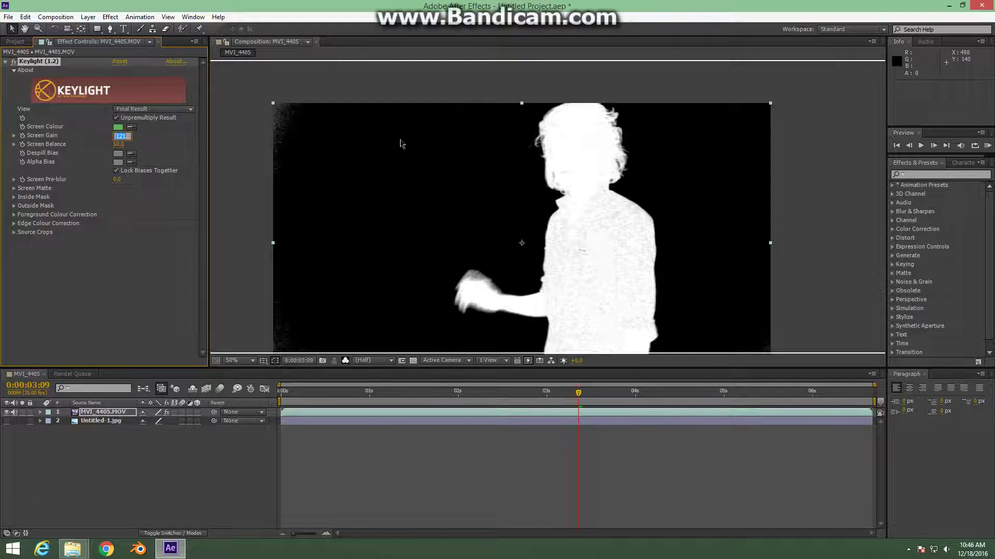
type("100")
key("Return")
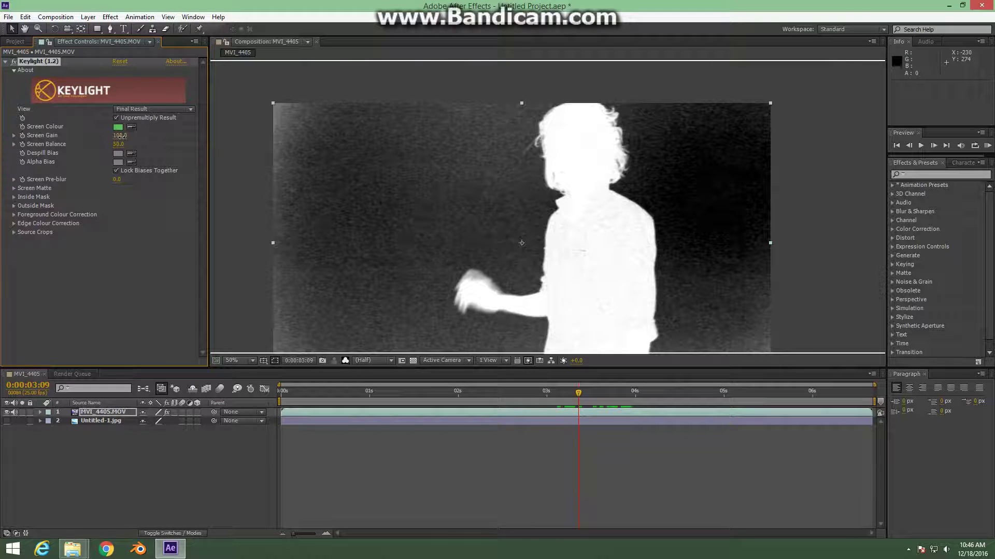
left_click_drag(120, 136, 122, 136)
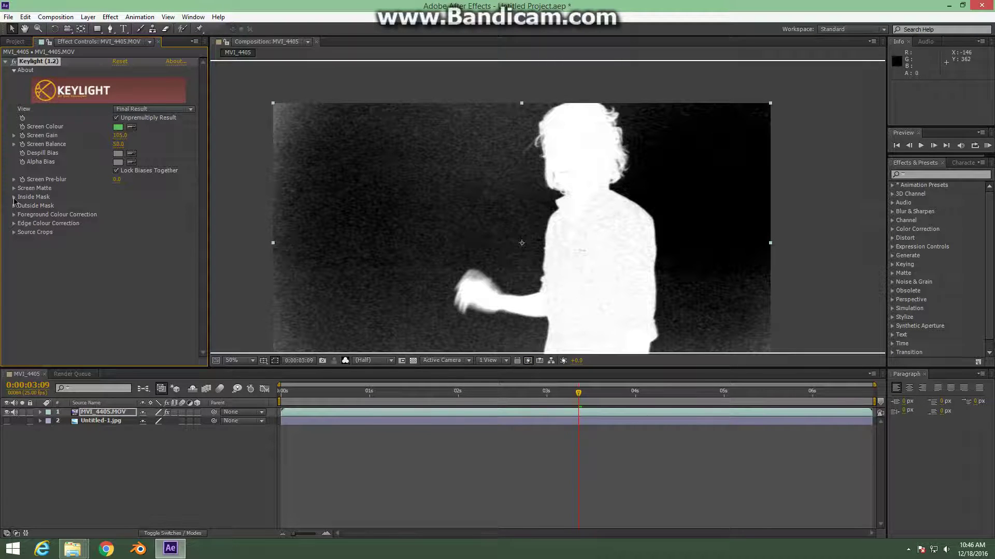
Step: Set Clip Black to 44 in Keylight's Screen Matte settings and set Screen Gain to 100
left_click(13, 189)
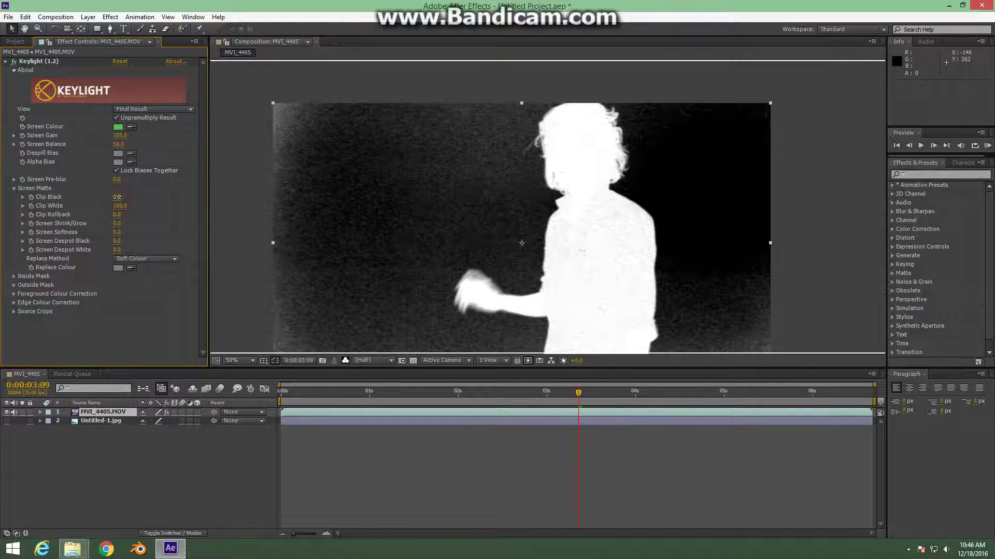
left_click_drag(121, 197, 135, 191)
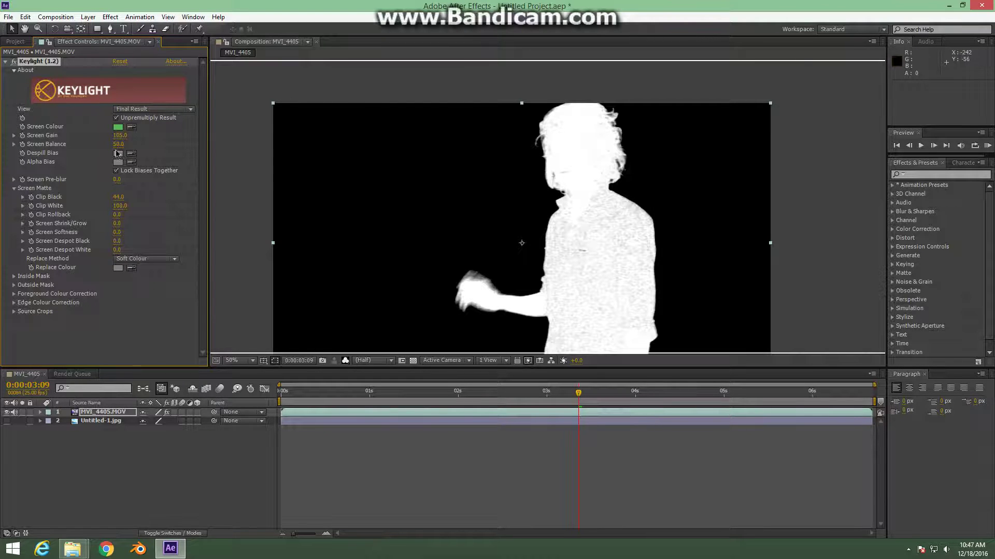
mouse_move(121, 136)
left_mouse_down()
mouse_move(93, 138)
mouse_move(110, 136)
left_mouse_up()
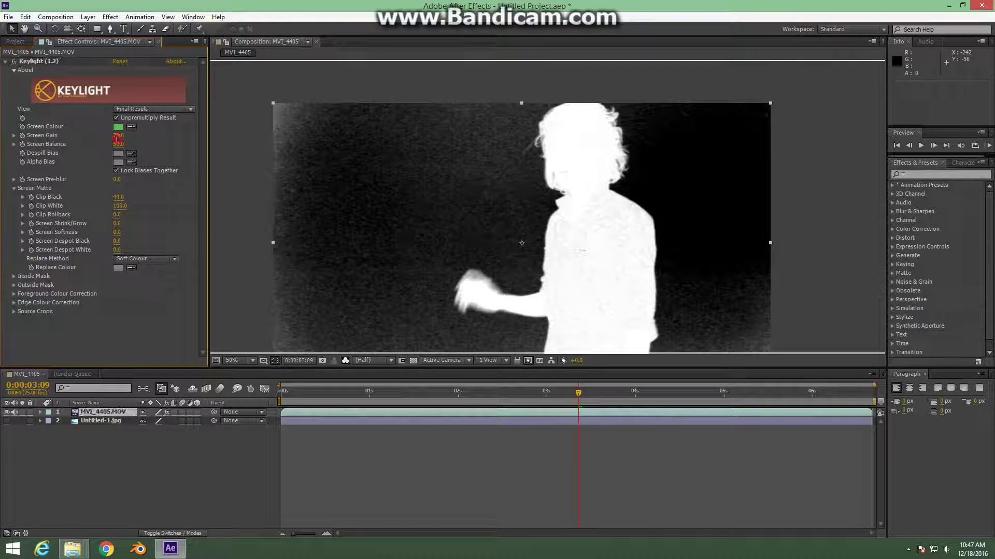
left_click(119, 136)
type("100")
key("Return")
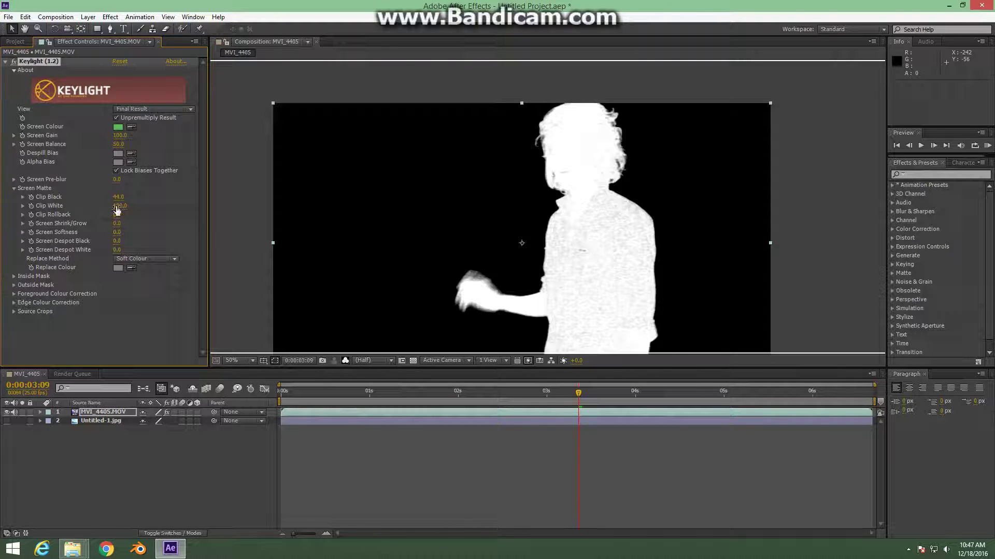
Step: Try a Clip White of 92, inspect the matte inside the face up close, and set Clip White back to 100
left_click_drag(117, 206, 112, 208)
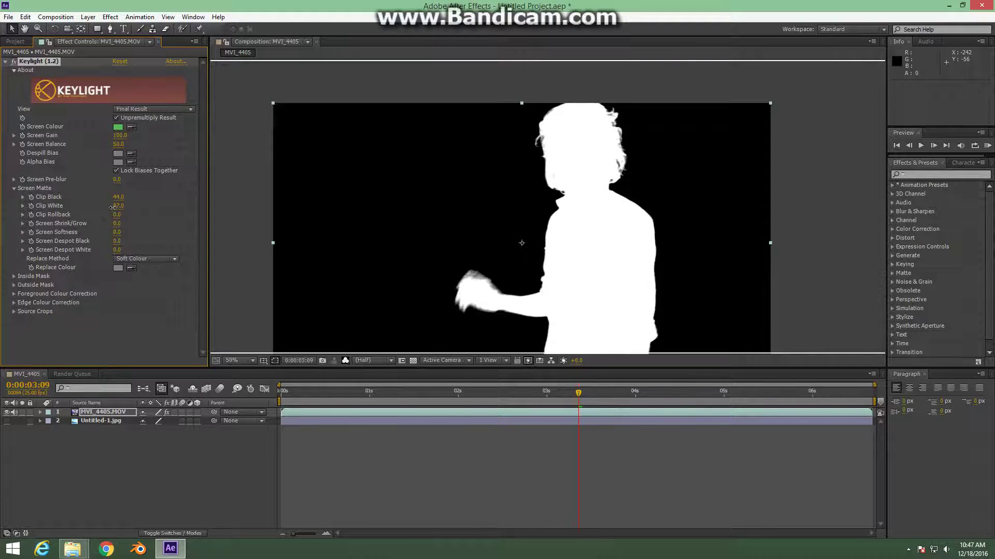
left_click_drag(112, 208, 114, 208)
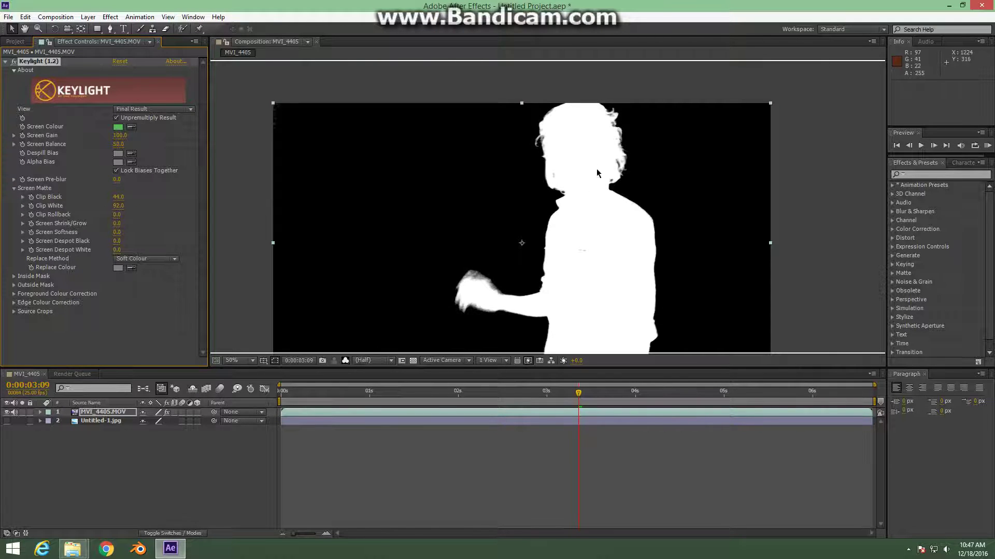
scroll(545, 188, "up", 2)
scroll(521, 223, "up", 3)
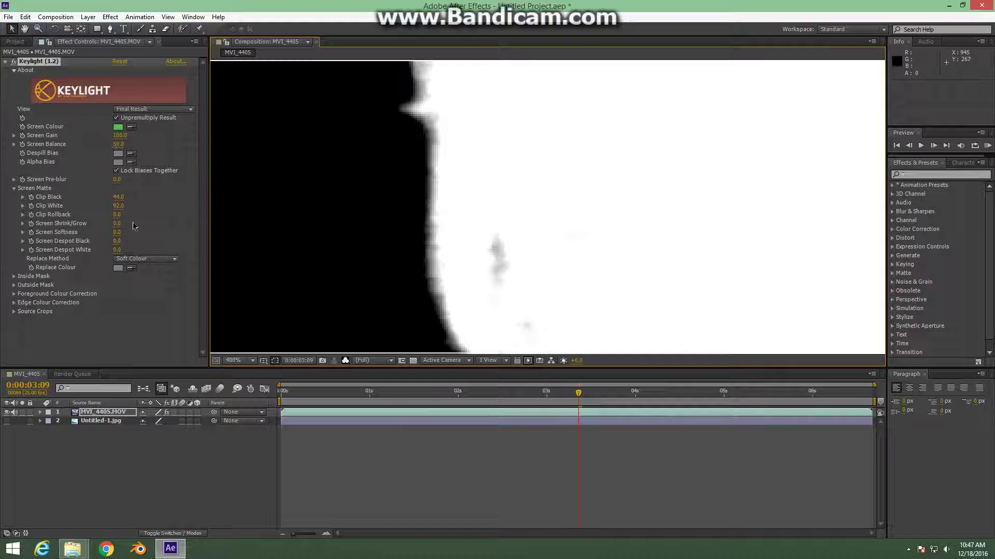
left_click_drag(119, 205, 135, 205)
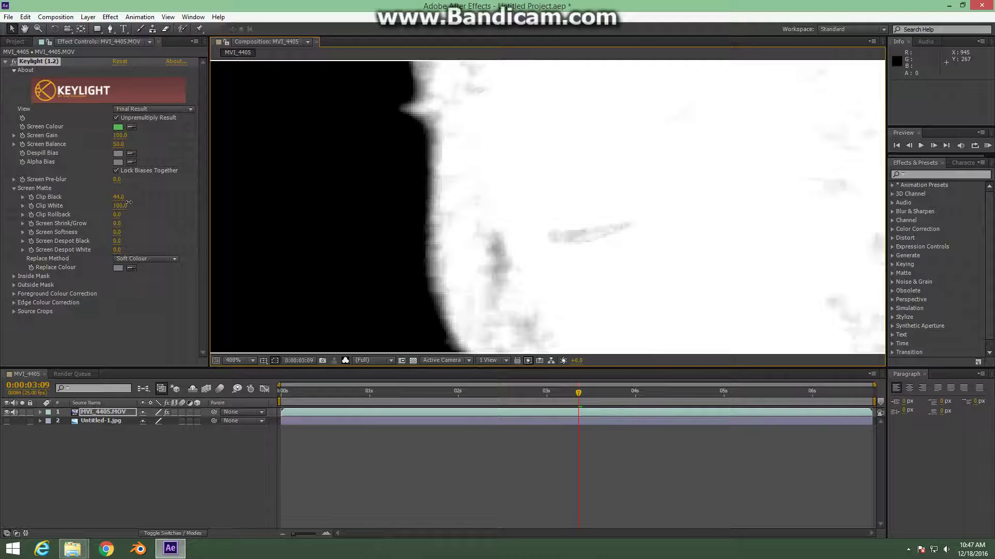
scroll(643, 256, "down", 6)
scroll(642, 257, "down", 2)
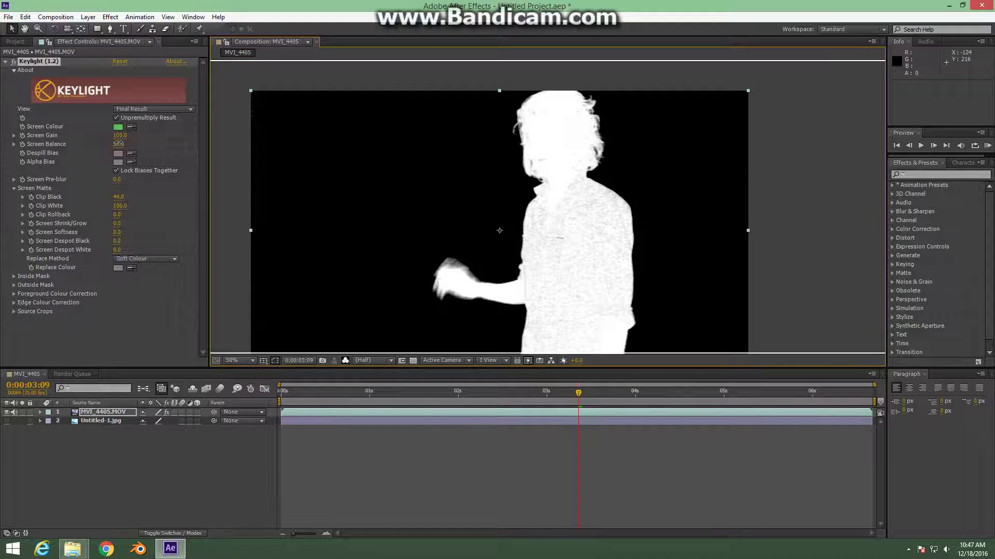
Step: Try a Keylight Screen Balance of 66 and undo the change
left_click_drag(118, 144, 153, 151)
key("ctrl+z")
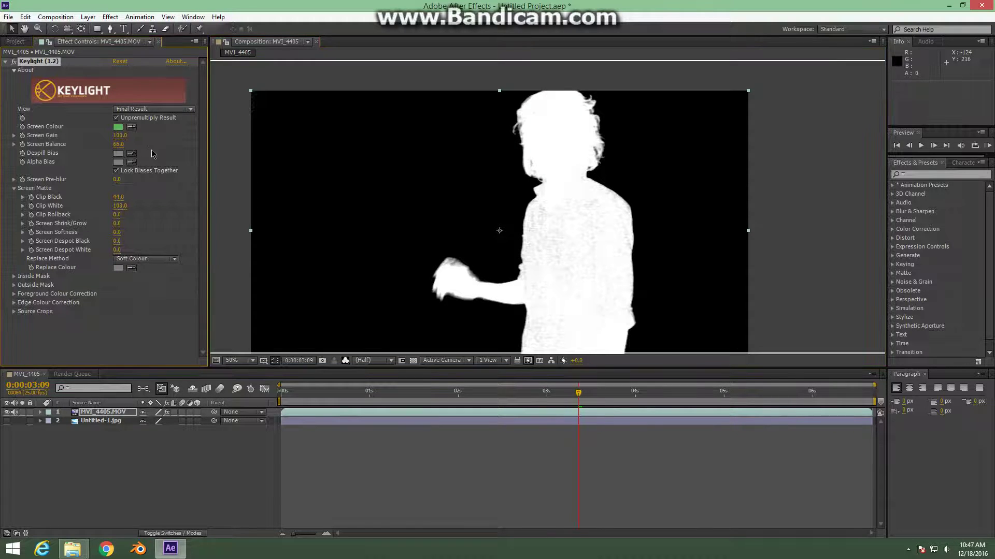
key("ctrl+z")
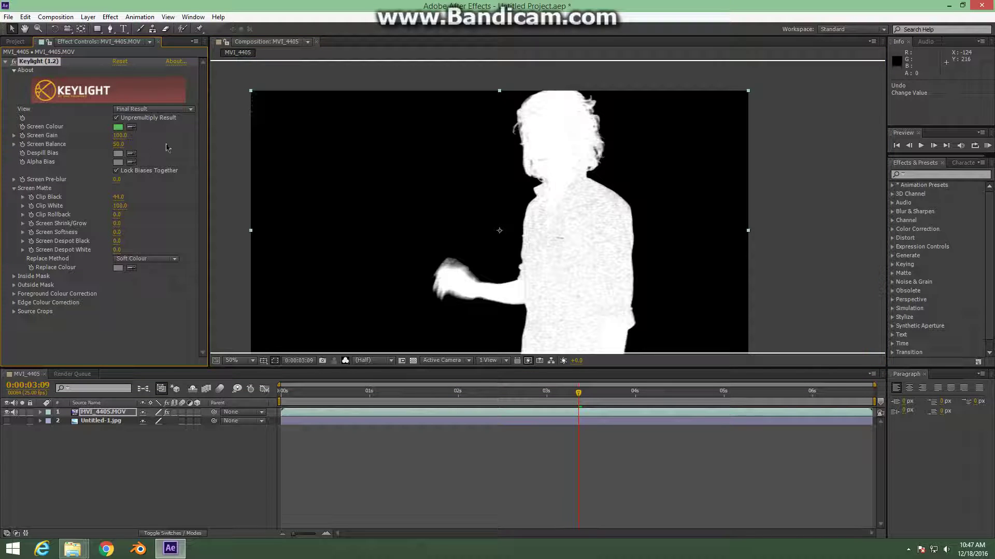
Step: Set Keylight's Clip Black to 48 and Clip White to 81 to clean up the matte
left_click_drag(118, 197, 116, 207)
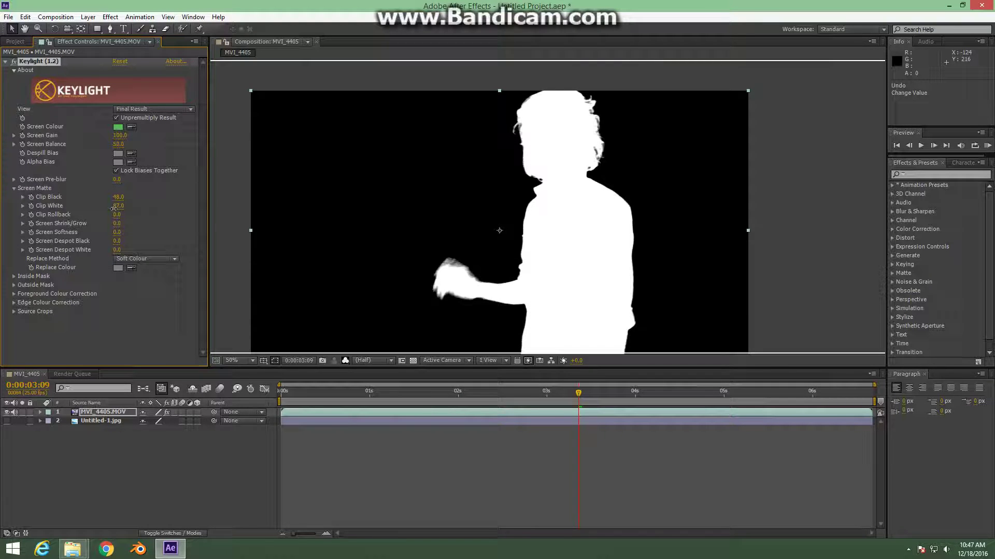
Step: Examine the cleaned matte up close around the person's hair, face and moving hand
scroll(534, 171, "up", 4)
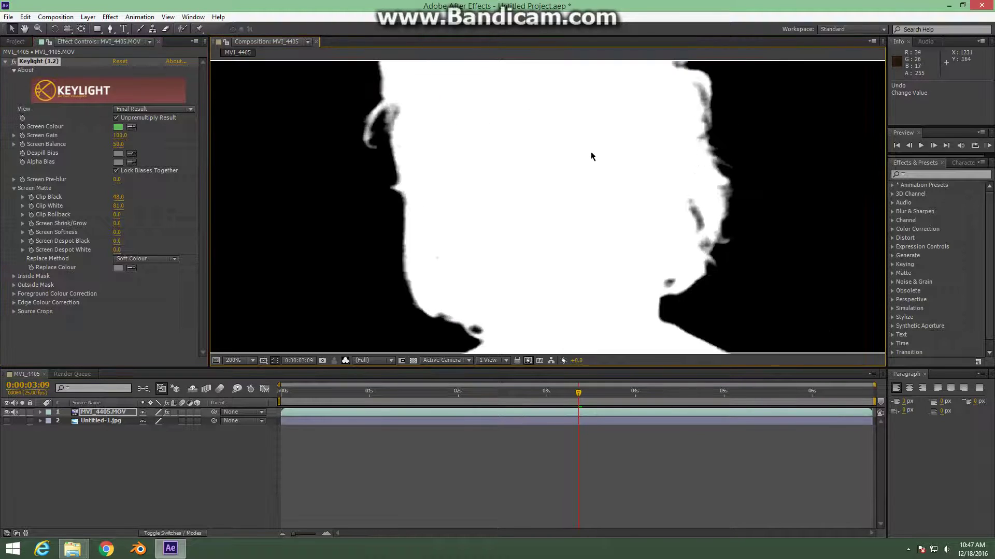
scroll(591, 153, "down", 6)
scroll(540, 198, "up", 4)
left_click_drag(550, 195, 751, 259)
left_click_drag(394, 129, 606, 244)
scroll(538, 253, "down", 2)
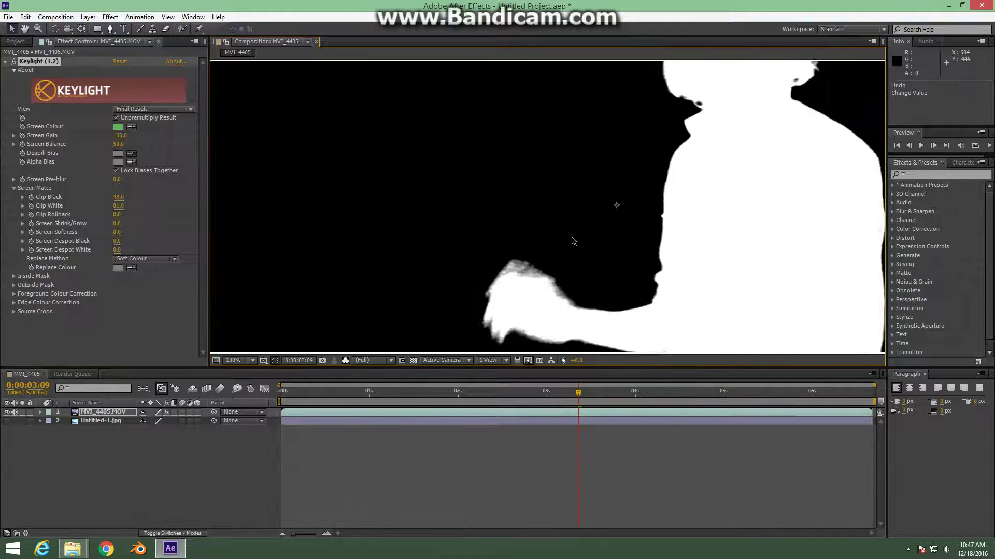
scroll(566, 173, "up", 2)
left_click_drag(566, 173, 594, 245)
scroll(486, 211, "down", 1)
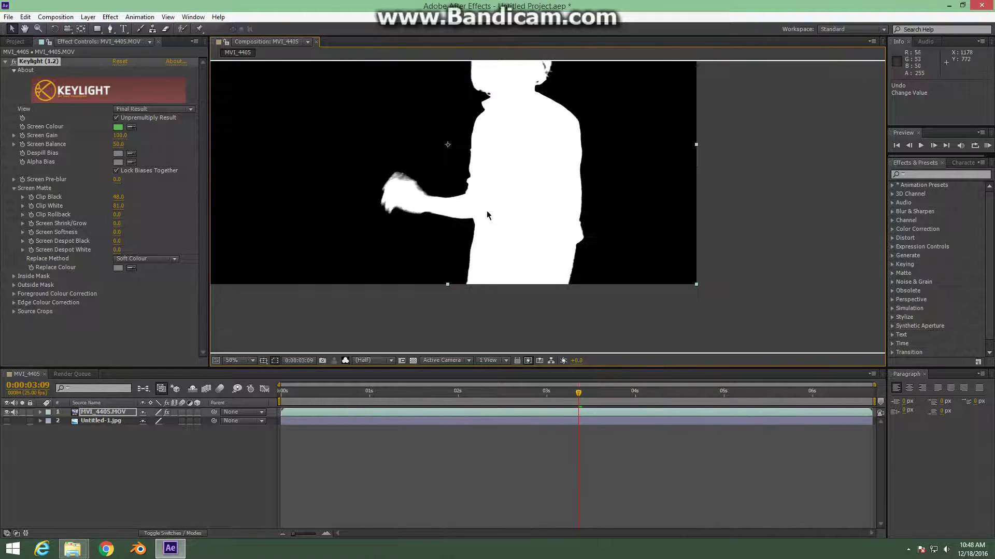
Step: Switch the composition from the alpha view back to RGB, show the Untitled-1.jpg layer, and scrub through the keyed shot over it
scroll(467, 216, "down", 1)
left_click_drag(467, 216, 466, 218)
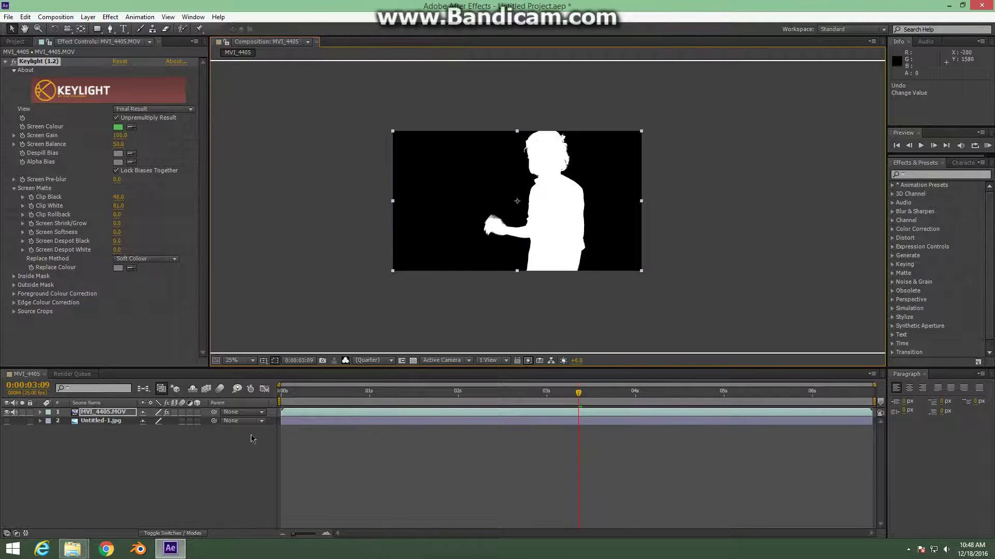
left_click(344, 361)
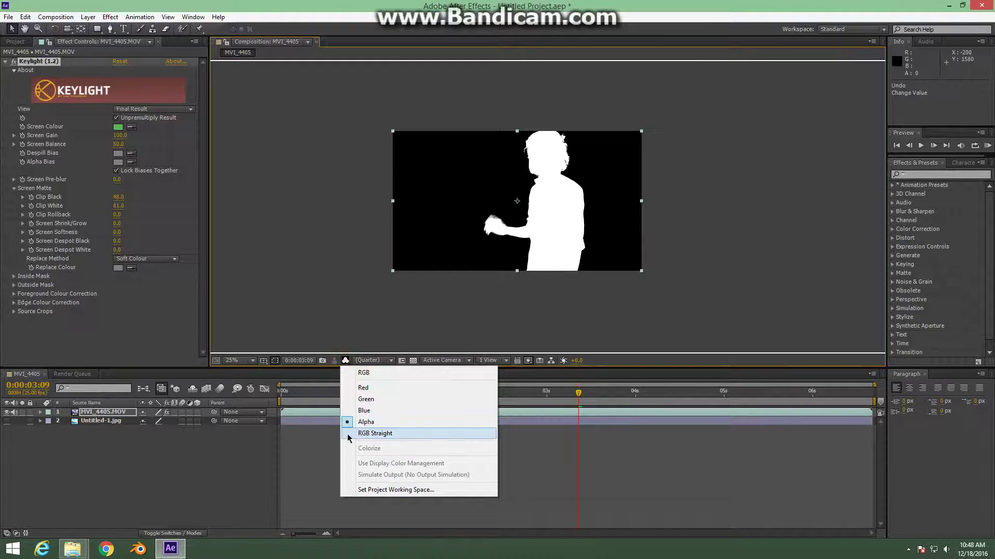
left_click(354, 374)
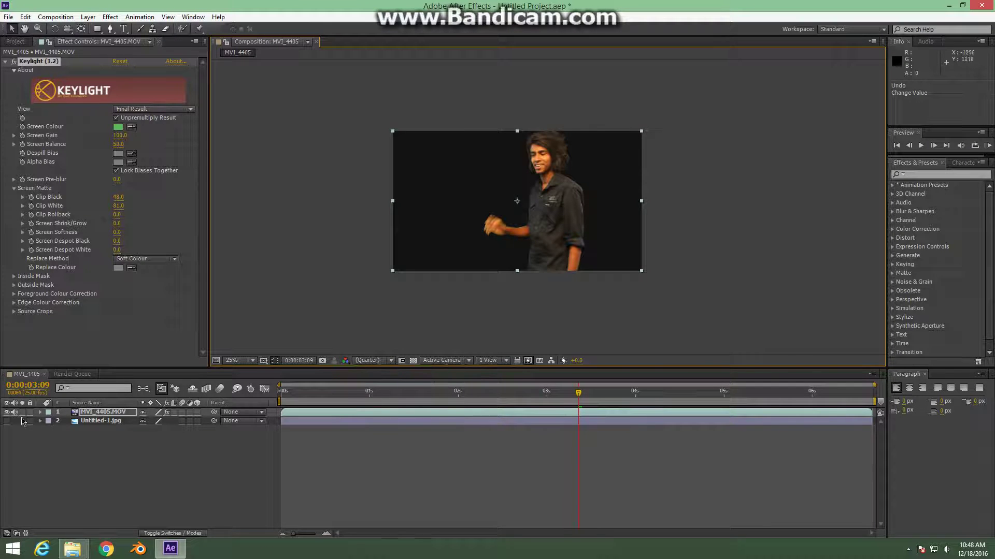
left_click(6, 421)
scroll(539, 181, "up", 2)
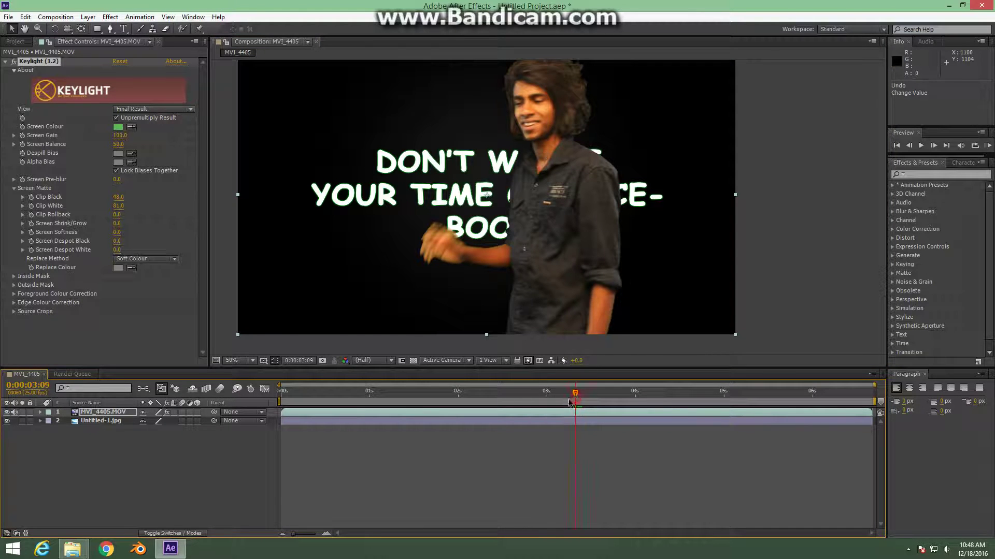
left_click_drag(578, 394, 505, 437)
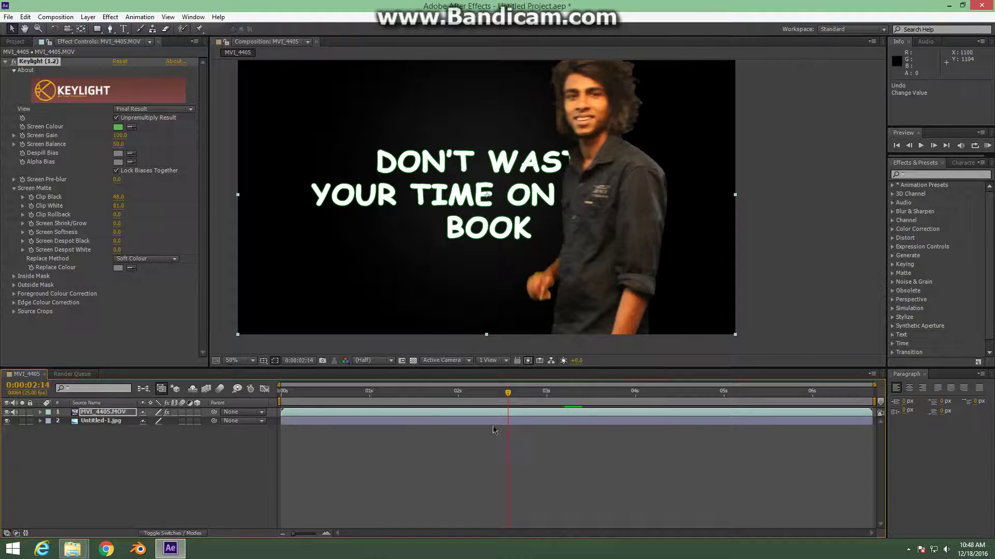
left_click_drag(512, 397, 511, 397)
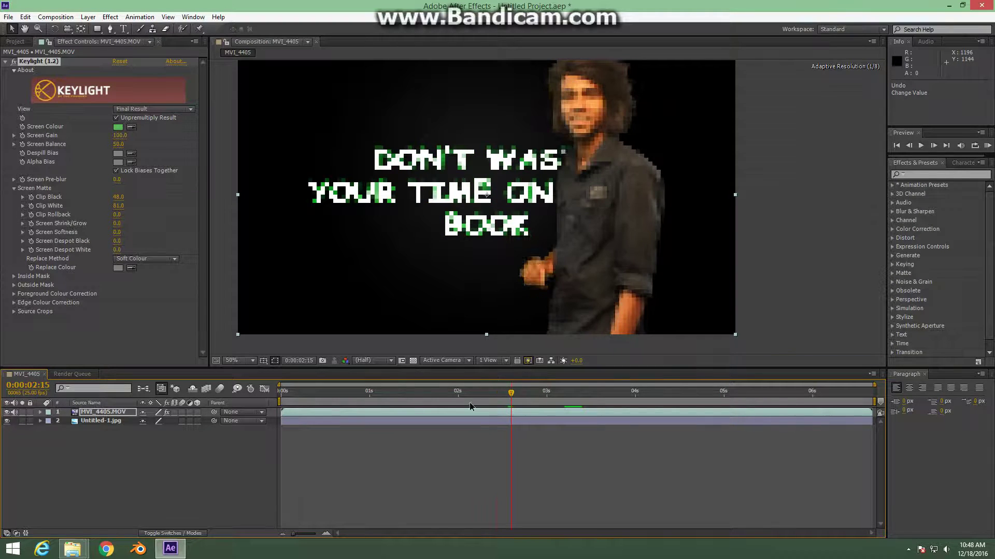
Step: Duplicate the MVI_4405.MOV layer and flip the copy horizontally so it faces the original person
left_click(106, 413)
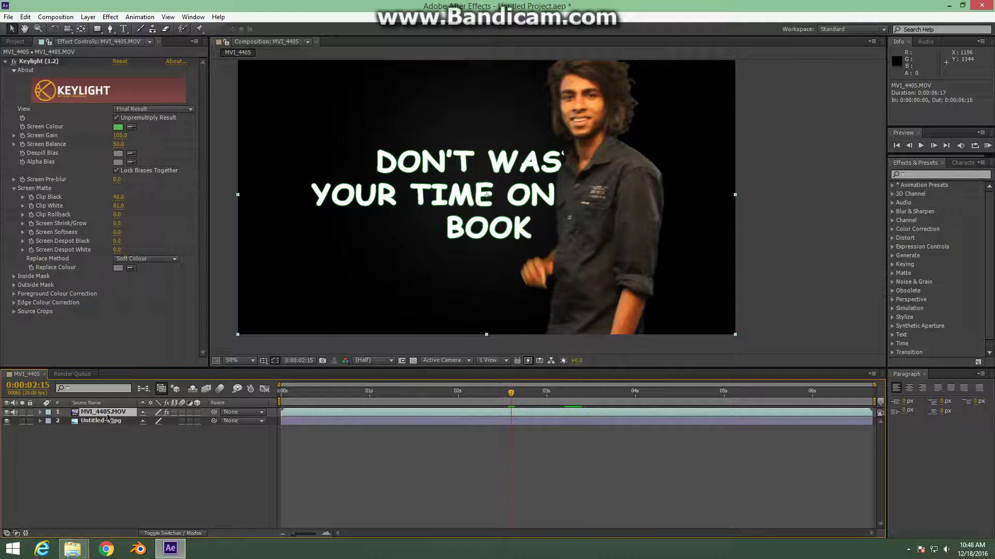
key("ctrl+d")
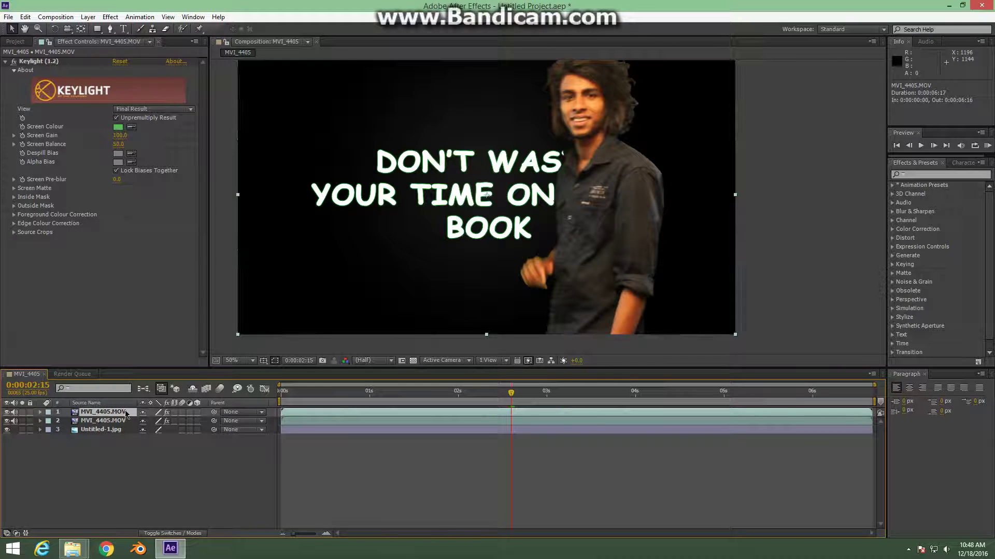
left_click_drag(628, 216, 468, 214)
Step: Try moving the original MVI_4405.MOV layer in the frame and undo the move
left_click_drag(575, 196, 292, 214)
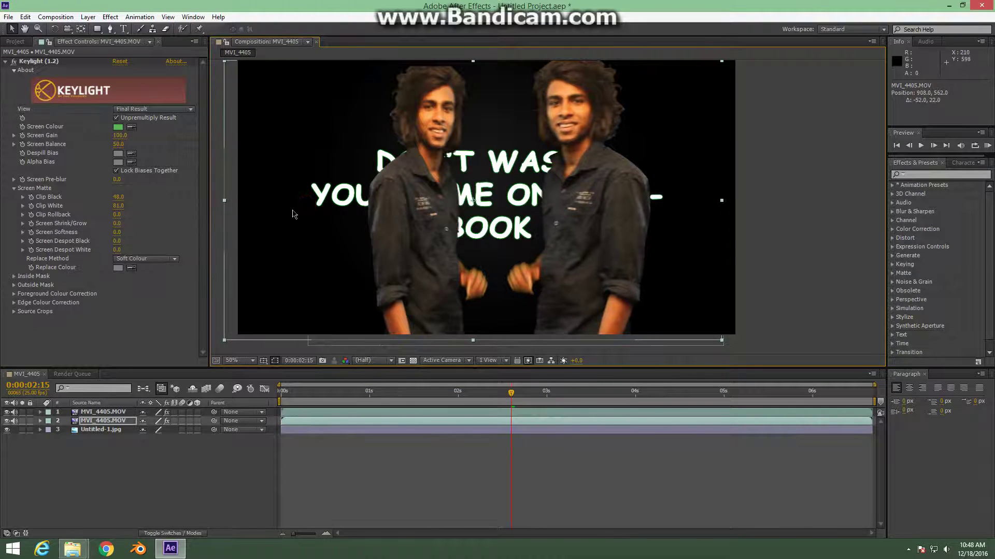
key("ctrl+z")
left_click(406, 205)
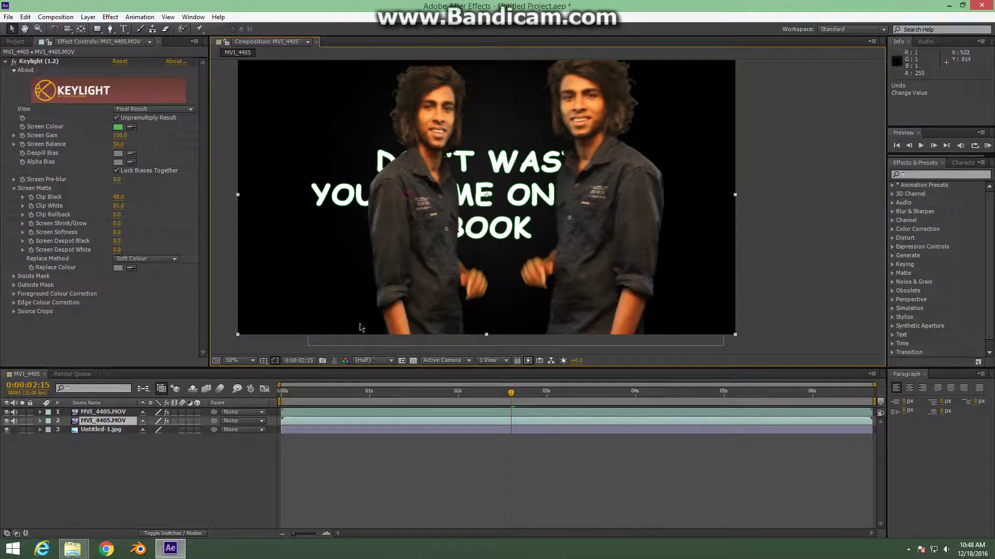
left_click(419, 353)
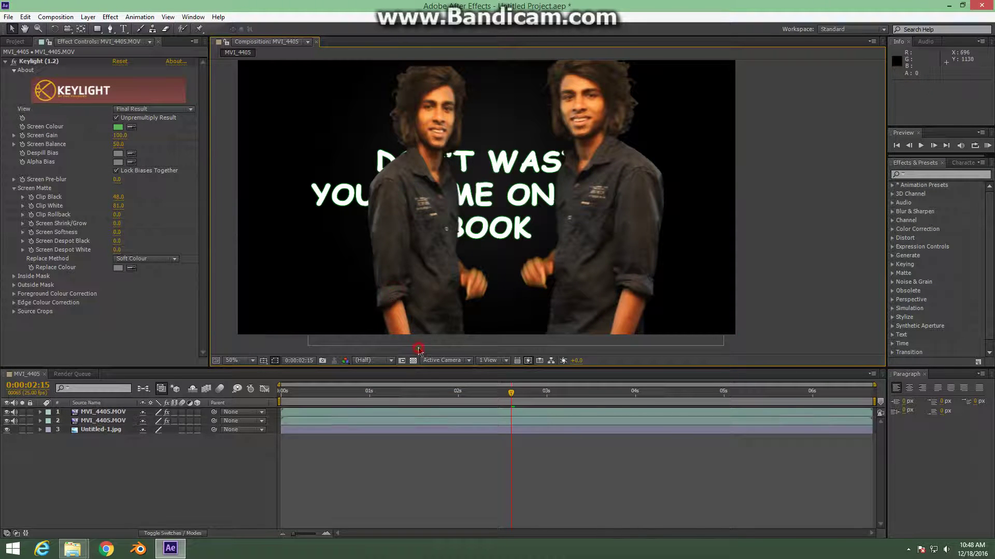
Step: Toggle the visibility of the two MVI_4405.MOV layers to tell which one is the mirrored copy
left_click(103, 421)
left_click(7, 427)
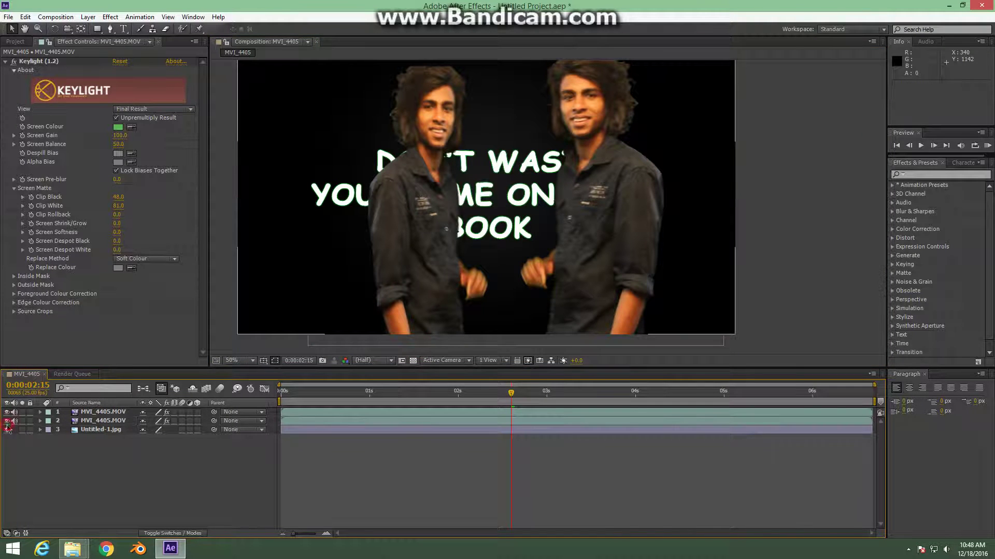
left_click(6, 412)
left_click(7, 412)
left_click(6, 421)
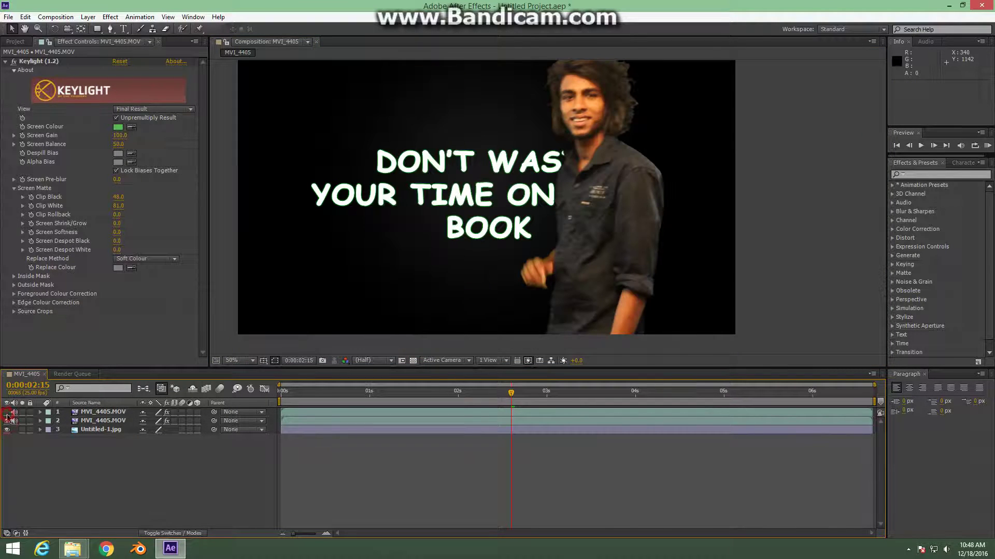
left_click(7, 421)
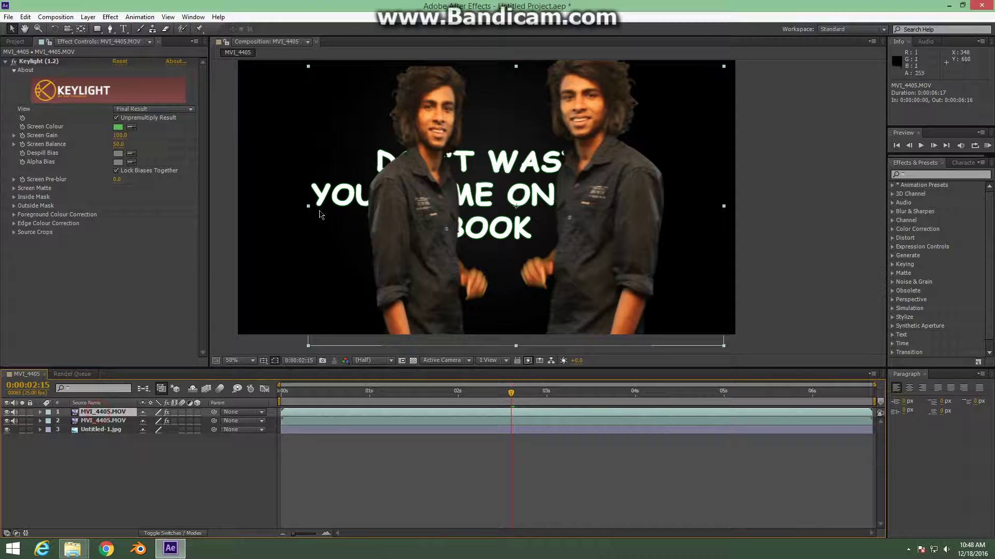
Step: Scale the mirrored copy to -98% width further left in the frame and shift its layer to start about 0.9 seconds in
left_click_drag(308, 209, 268, 213)
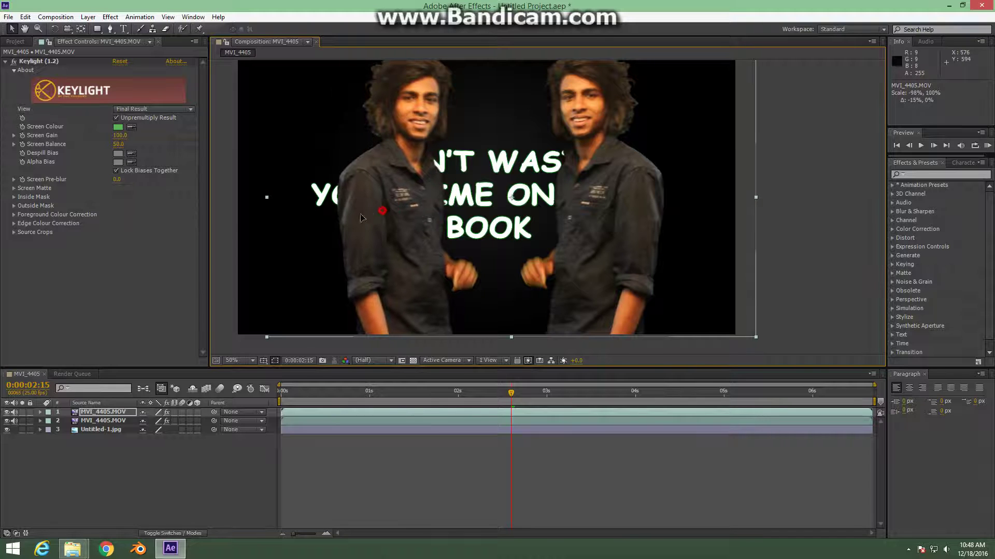
left_click_drag(387, 214, 327, 216)
left_click_drag(462, 411, 536, 415)
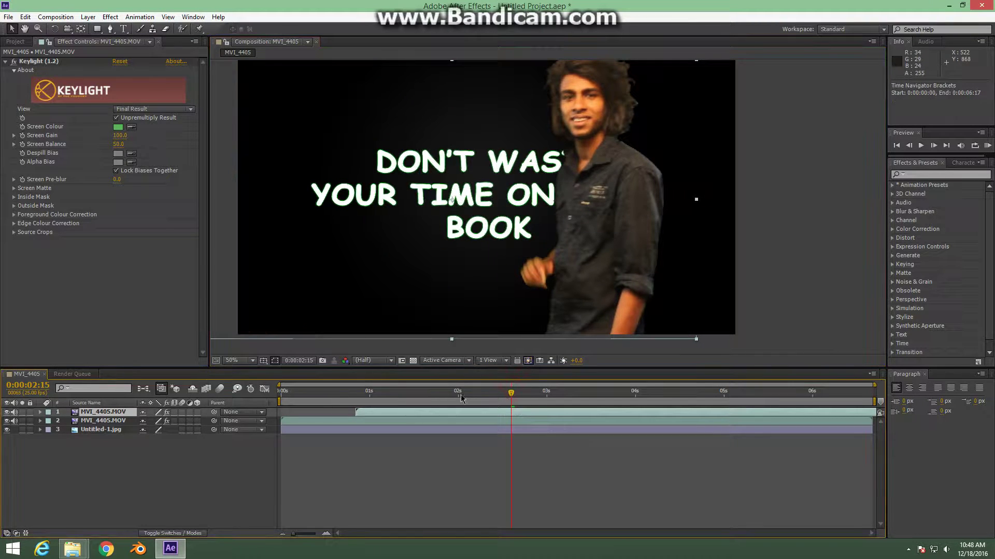
Step: Preview the two-person composite and examine the key edges around the waving hand up close near 2:18 to 2:20
key("space")
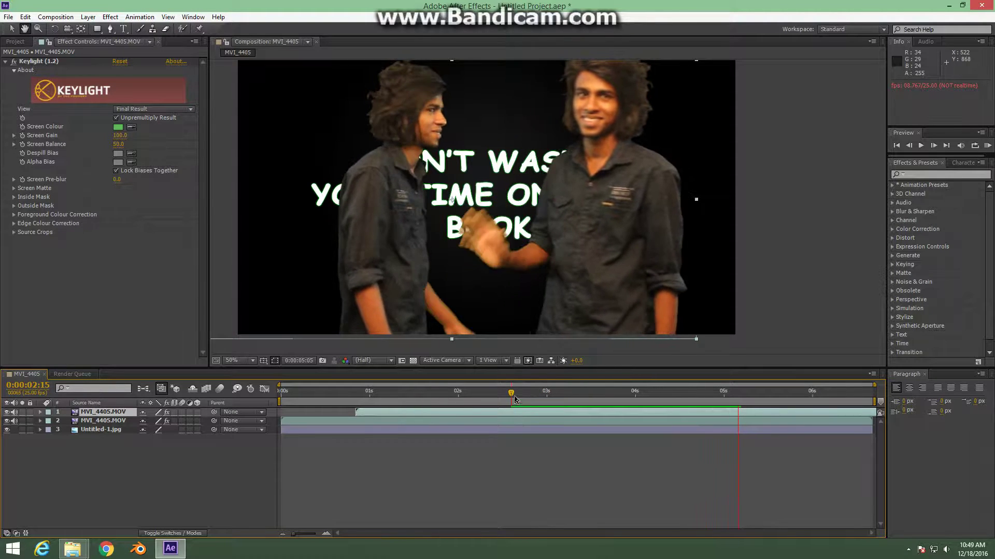
left_click(499, 398)
left_click_drag(499, 398, 534, 393)
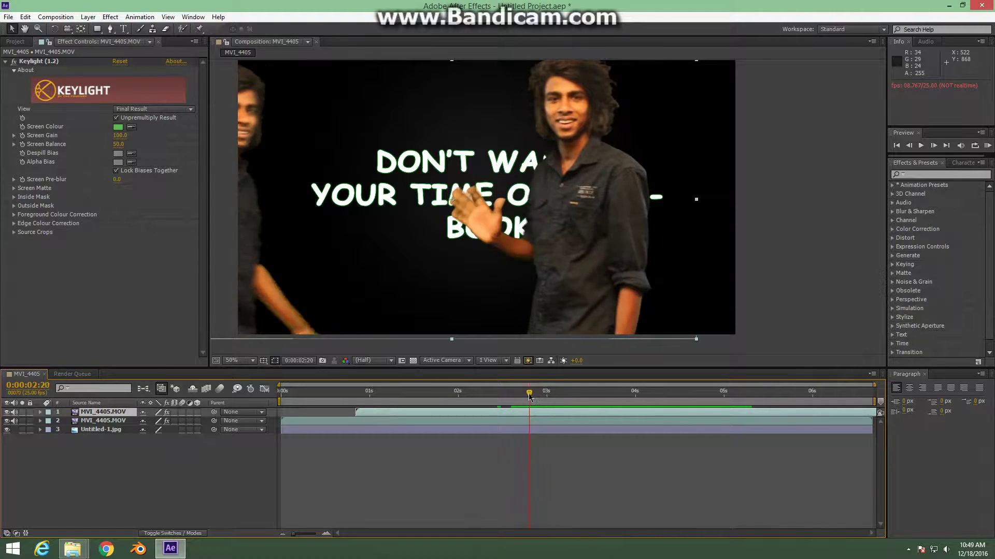
scroll(489, 190, "up", 4)
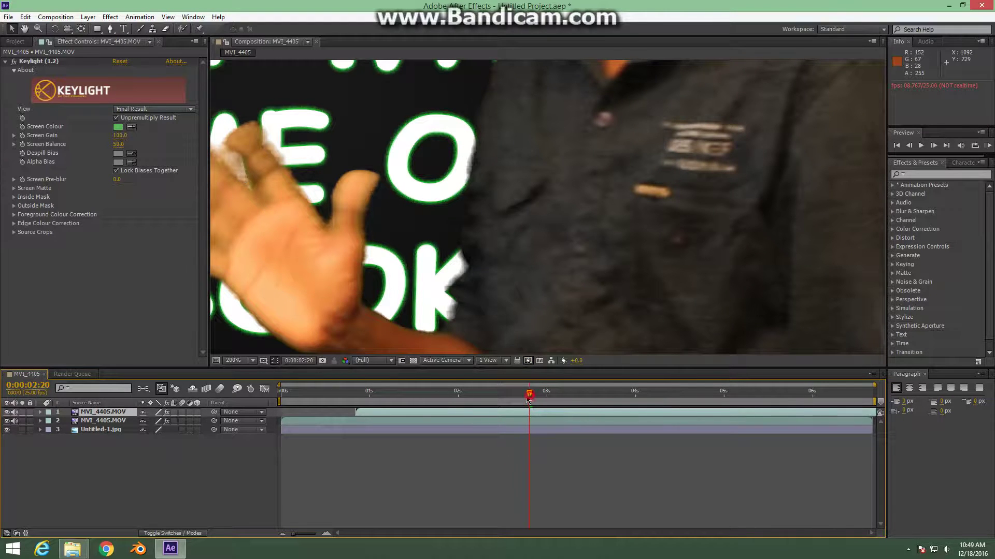
mouse_move(528, 398)
left_mouse_down()
mouse_move(510, 399)
mouse_move(520, 398)
left_mouse_up()
scroll(467, 267, "down", 2)
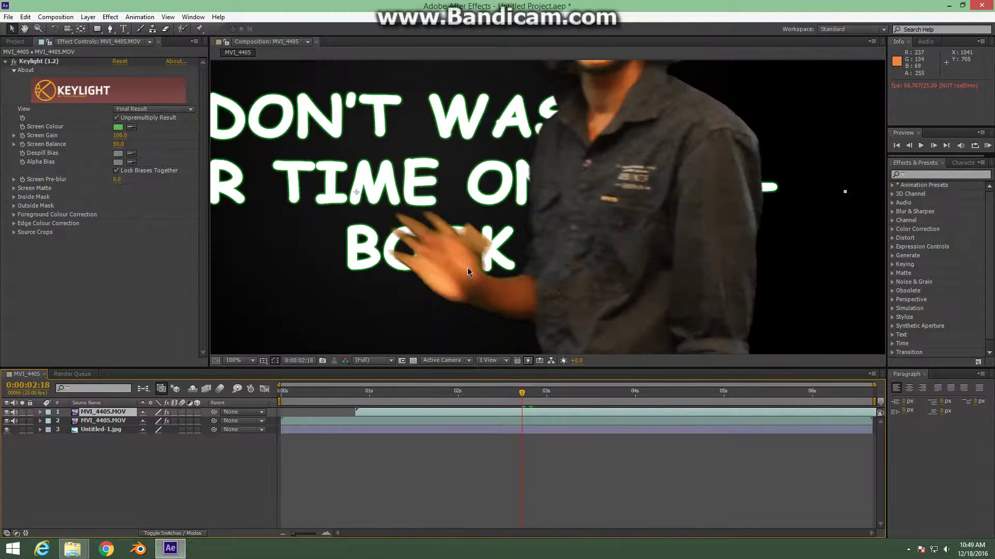
scroll(468, 271, "down", 1)
scroll(551, 198, "down", 1)
scroll(551, 199, "up", 1)
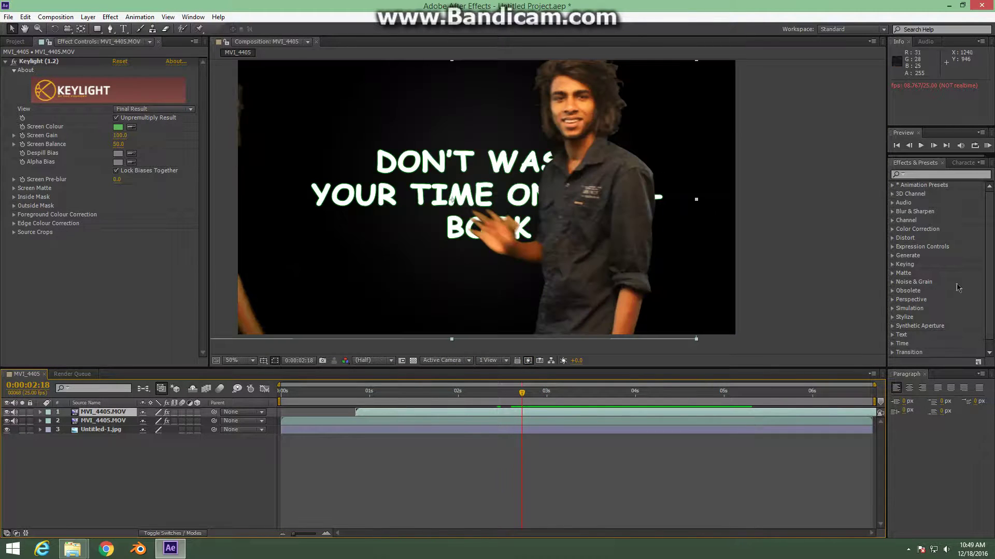
Step: Add Brightness & Contrast to the original MVI_4405.MOV layer with Brightness 4 and Contrast 13
key("ctrl+5")
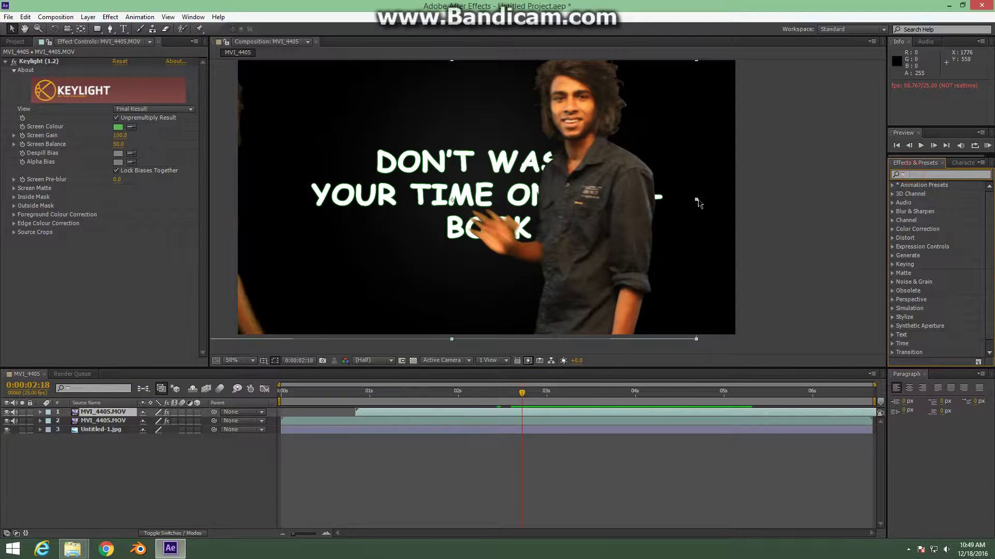
type("bri")
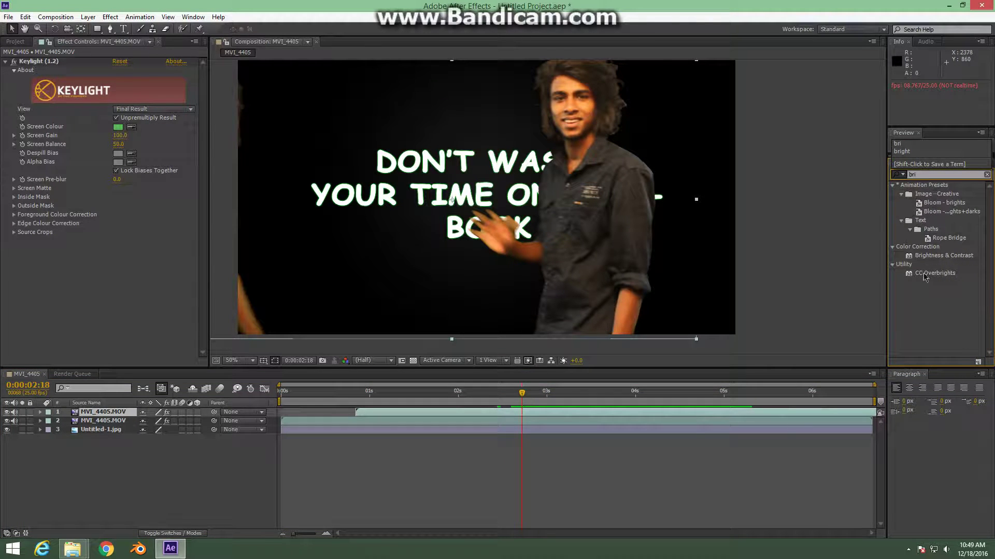
left_click(942, 257)
left_click_drag(942, 260, 718, 191)
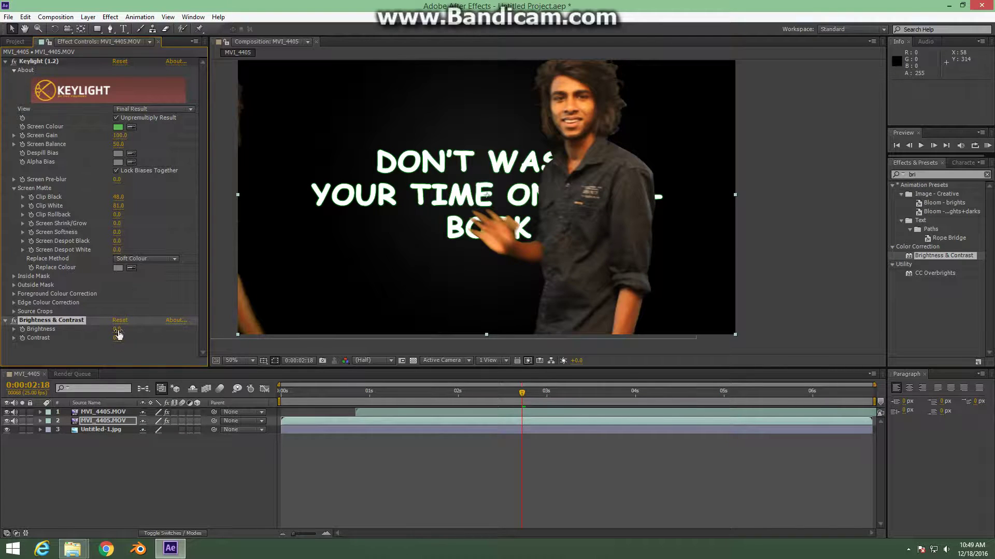
mouse_move(117, 329)
left_mouse_down()
mouse_move(130, 331)
mouse_move(114, 341)
mouse_move(129, 343)
left_mouse_up()
Step: Add Color Balance to the original MVI_4405.MOV layer with Shadow Red -17, Midtone Red -11 and Hilight Red -18
left_click(987, 174)
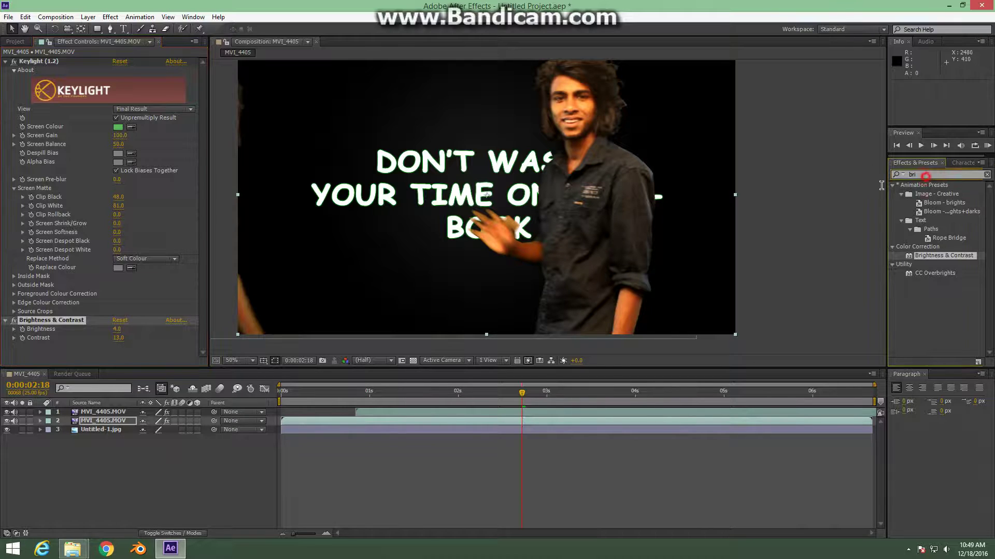
left_click(898, 174)
type("colo")
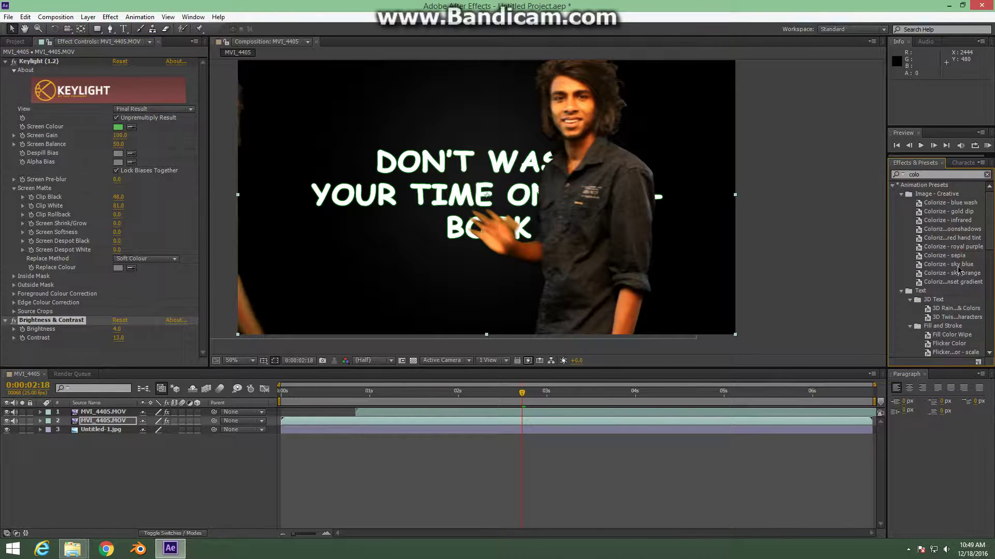
scroll(959, 269, "down", 3)
scroll(960, 335, "down", 3)
left_click(950, 324)
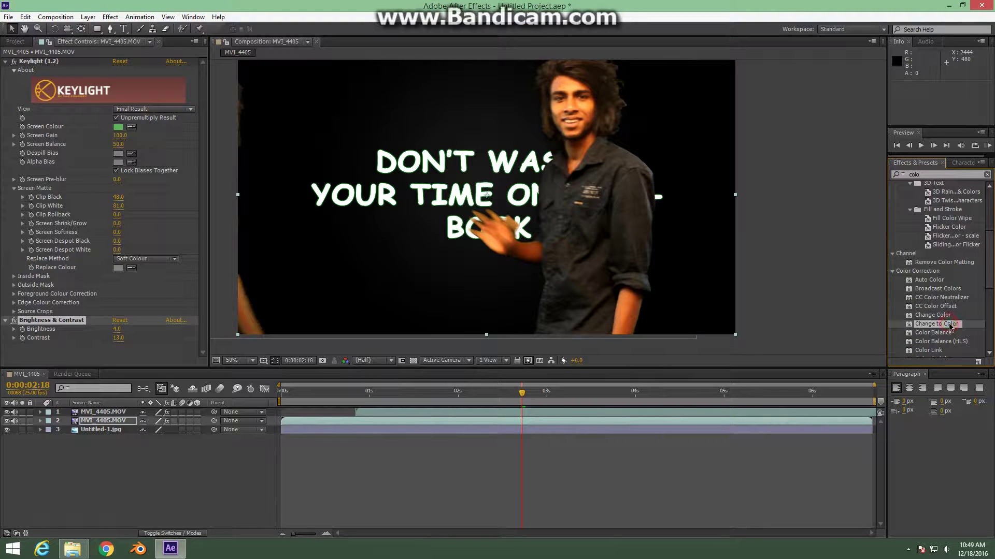
left_click_drag(945, 334, 723, 205)
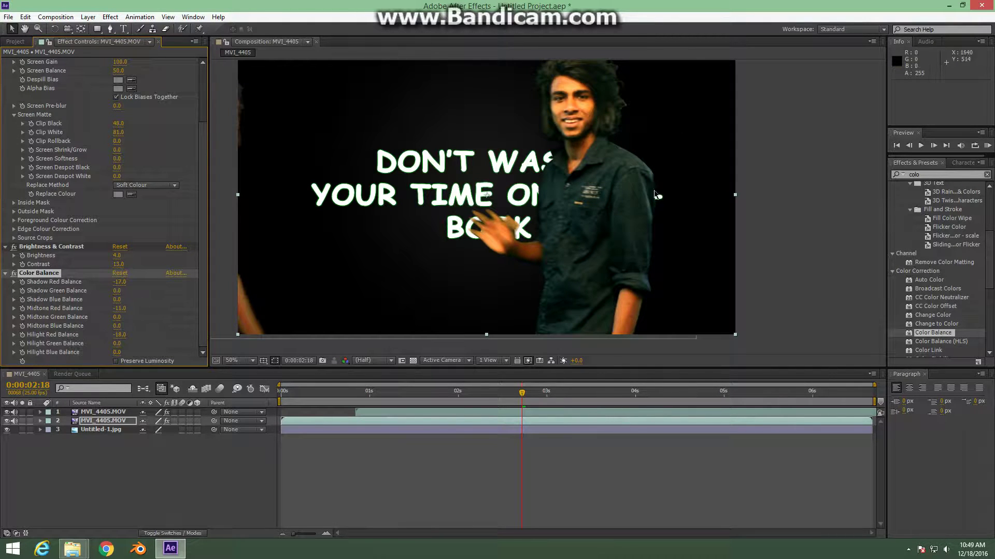
Step: Review the whole color-corrected composite between about 2:18 and 2:21
scroll(656, 195, "down", 2)
scroll(729, 223, "up", 1)
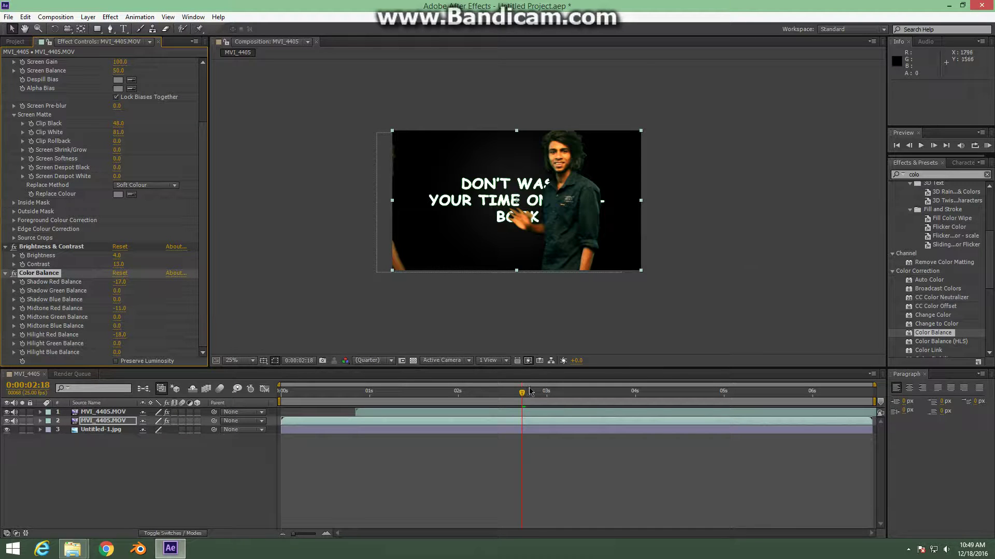
left_click_drag(521, 394, 532, 440)
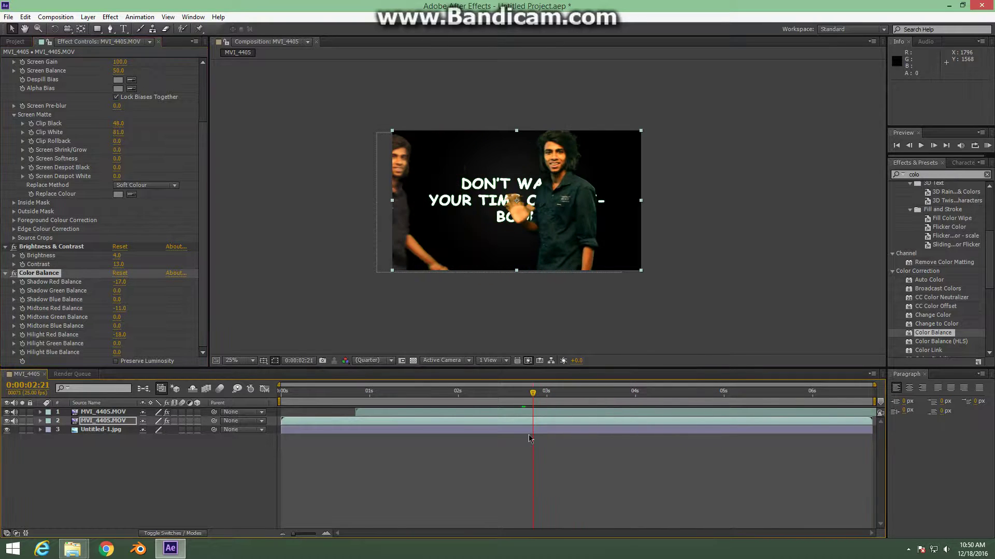
left_click(16, 41)
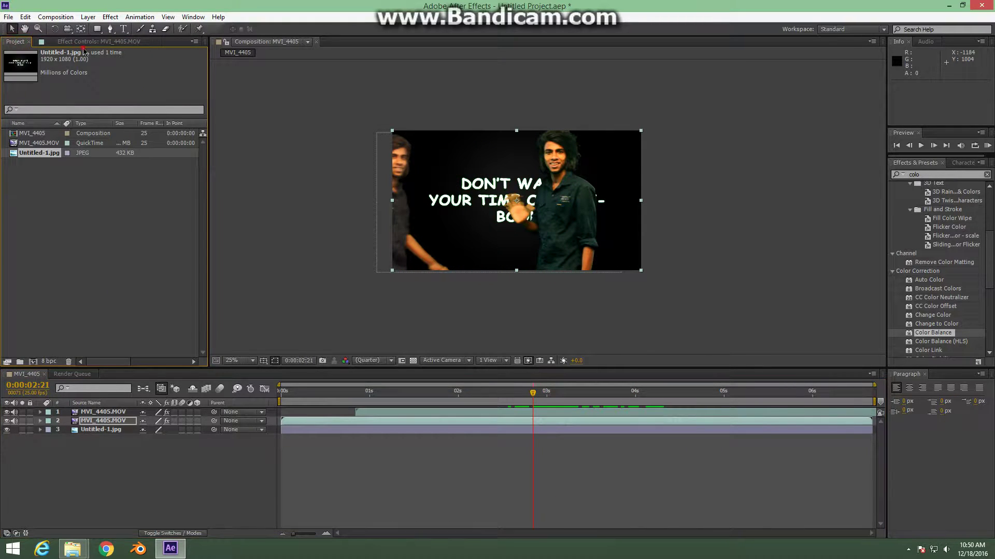
left_click(83, 42)
left_click(16, 43)
left_click(137, 194)
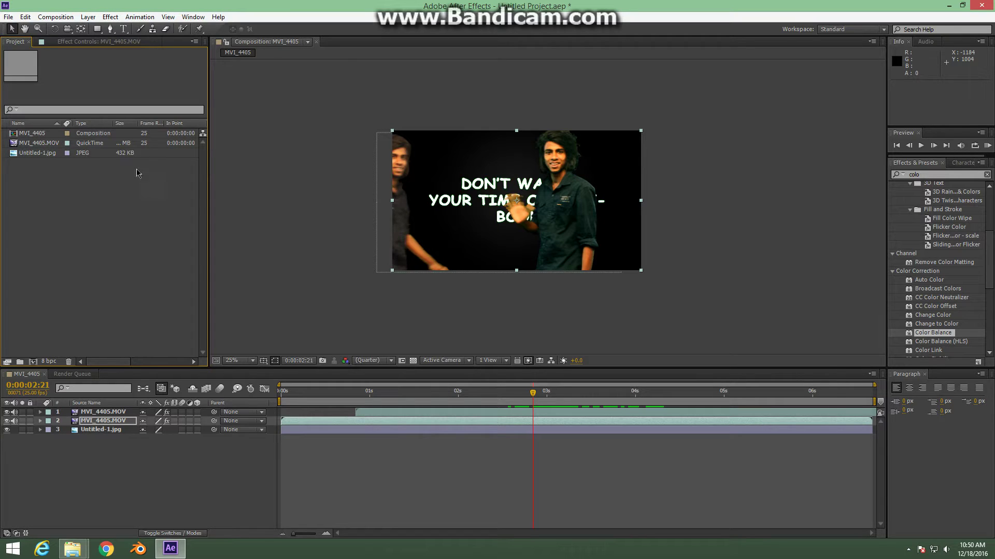
left_click(908, 549)
left_click(907, 497)
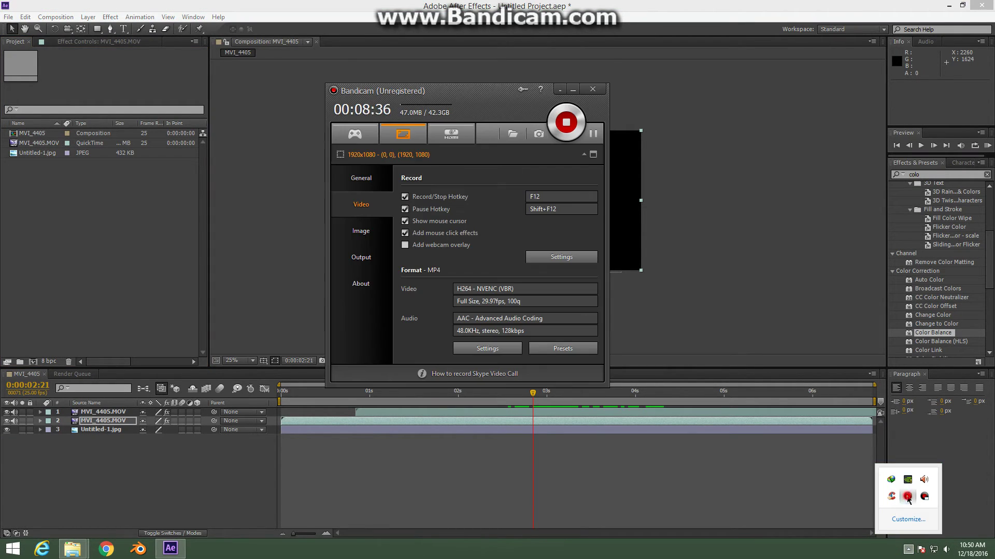